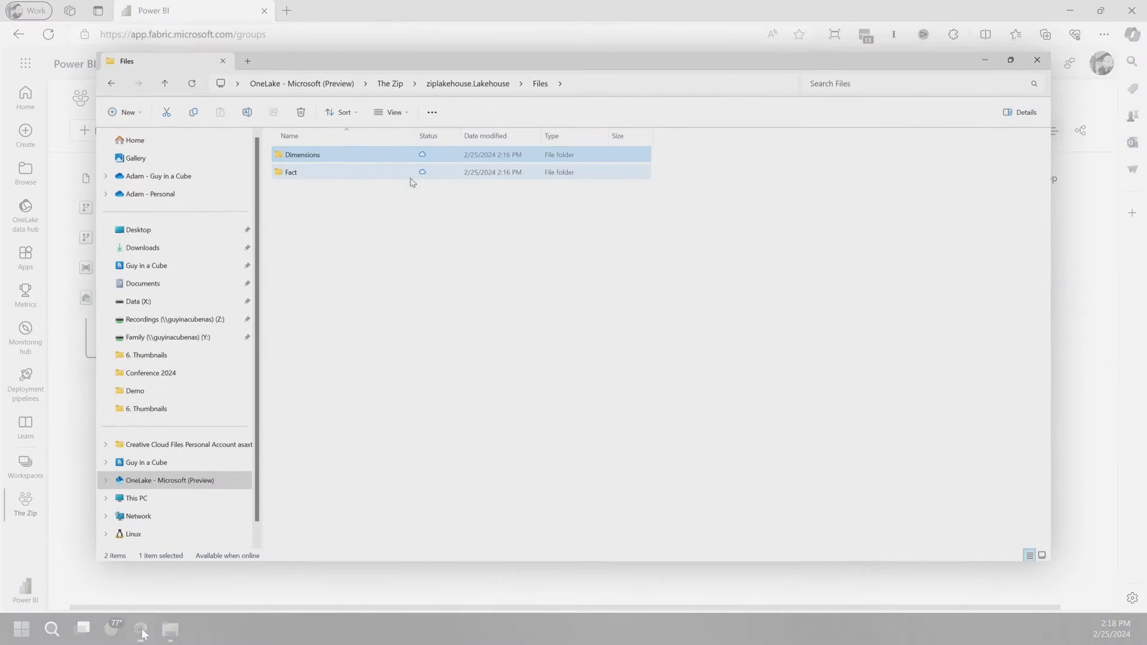
# Examine the Dimensions and Fact folders under the ziplakehouse Files folder, including the contents of Fact
pyautogui.click(291, 176)
pyautogui.click(412, 217)
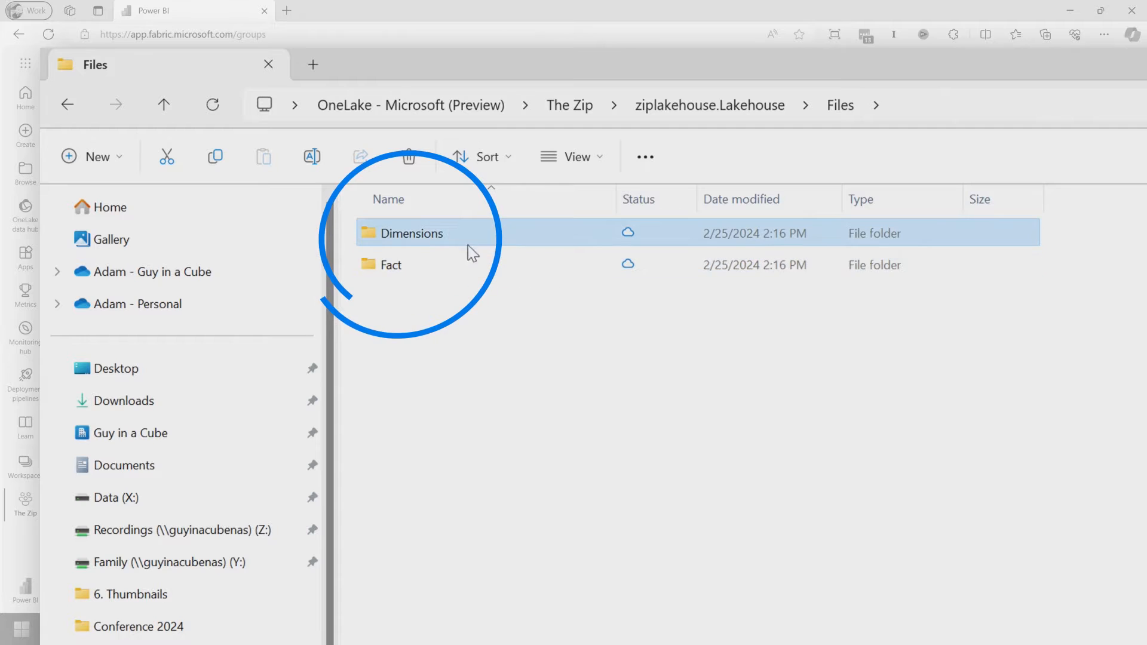
pyautogui.click(402, 244)
pyautogui.doubleClick(428, 267)
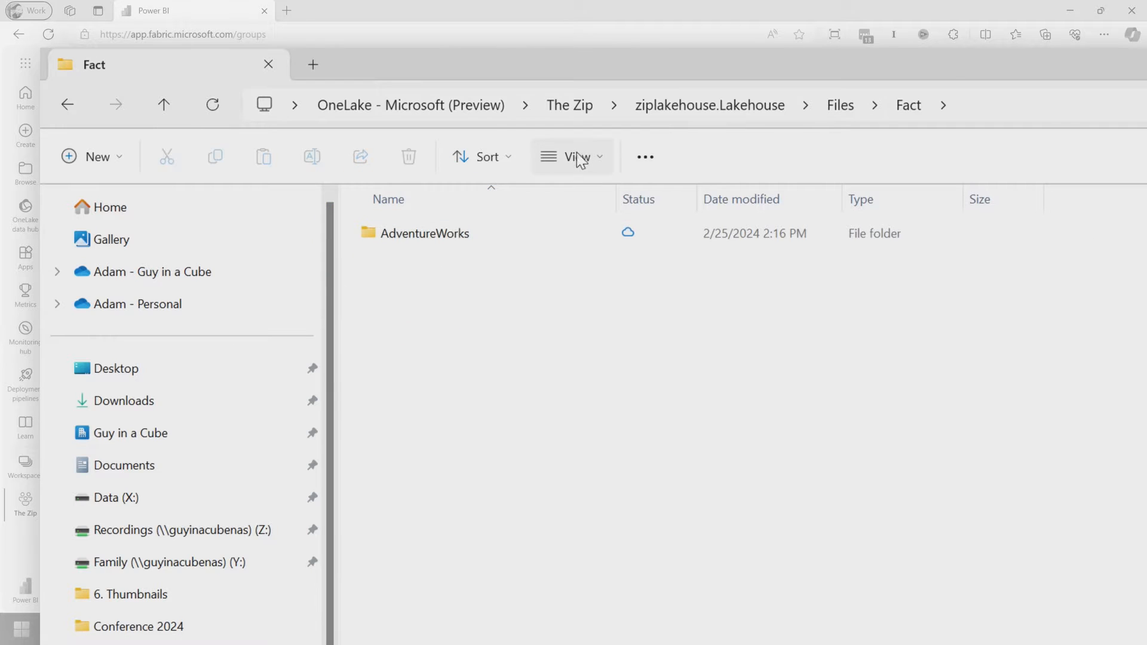
pyautogui.click(842, 108)
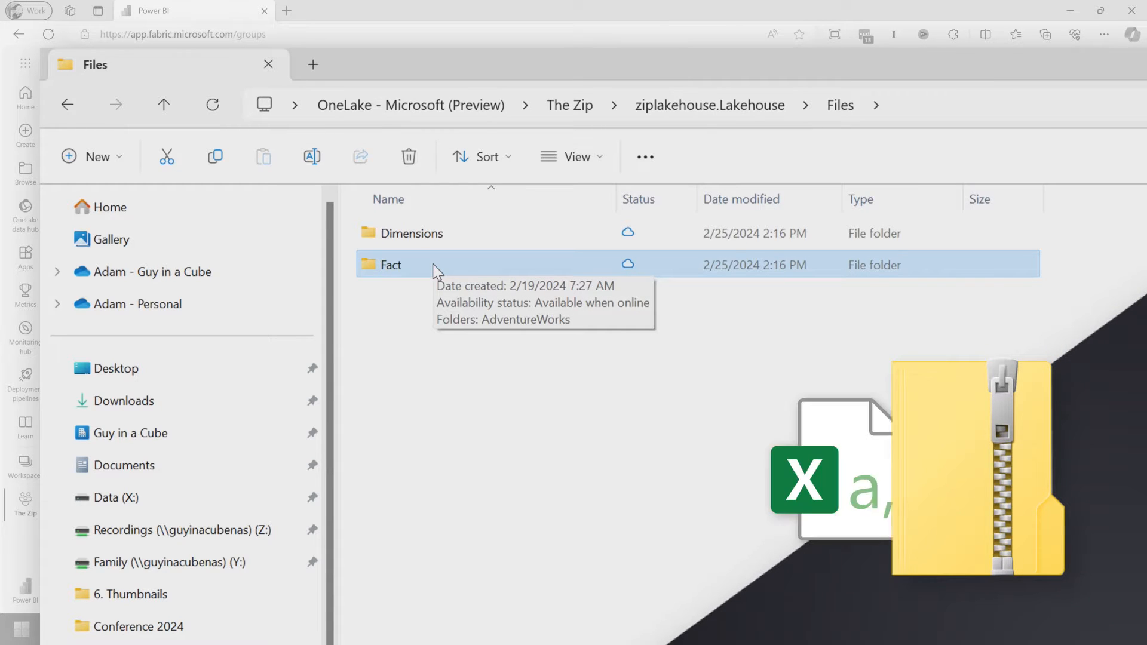
pyautogui.click(450, 233)
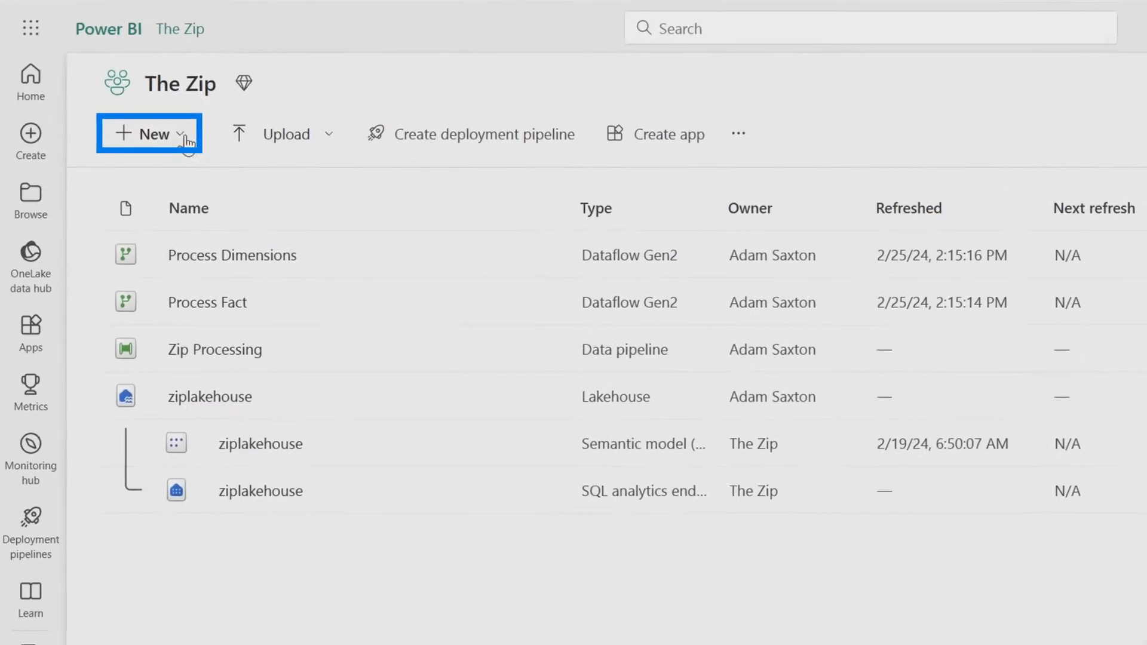
# Switch to Power BI, create a data pipeline in The Zip workspace and start its Copy data assistant
pyautogui.click(111, 127)
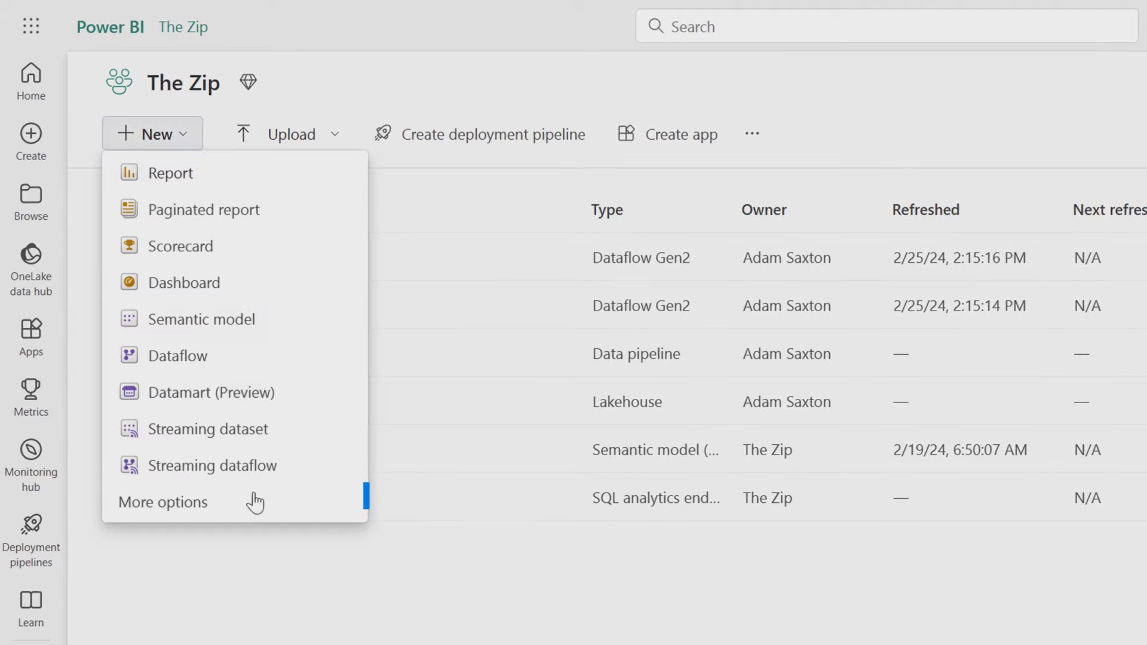
pyautogui.click(203, 503)
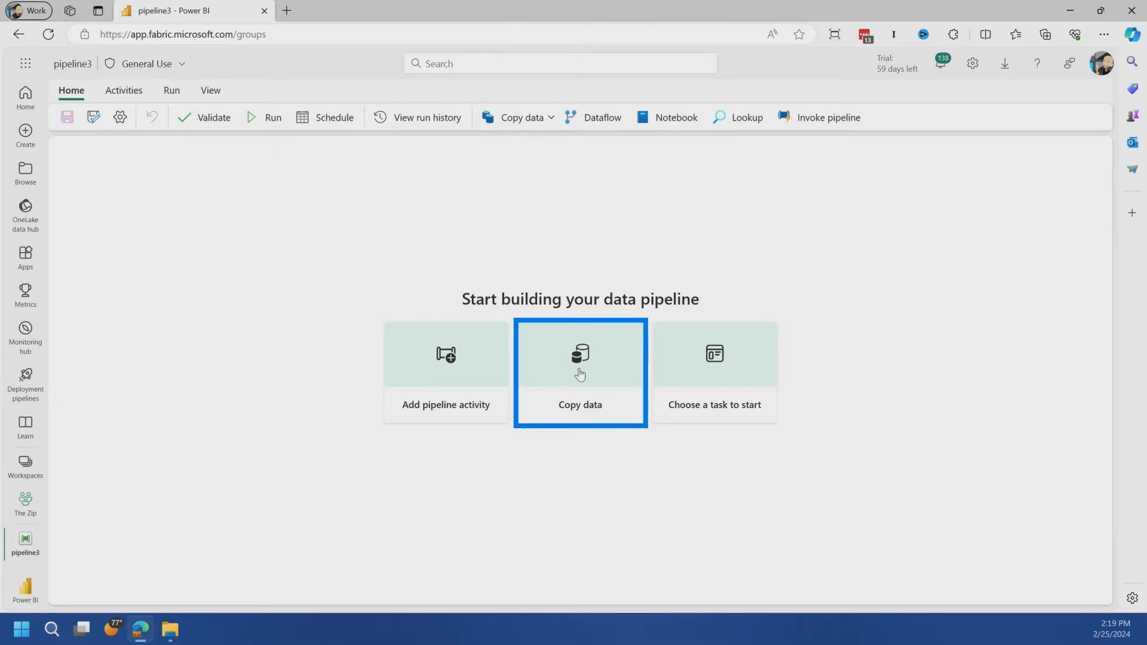
pyautogui.click(574, 382)
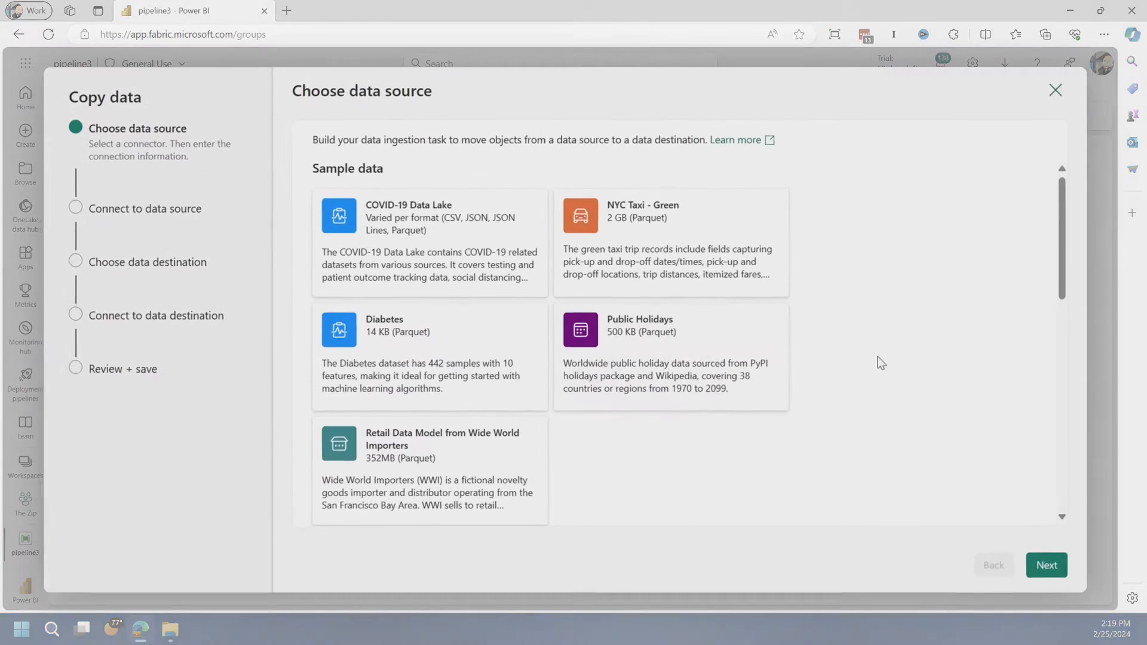
# Choose HTTP as the data source and select the existing Dimensions Zip connection
pyautogui.scroll(-4, 878, 357)
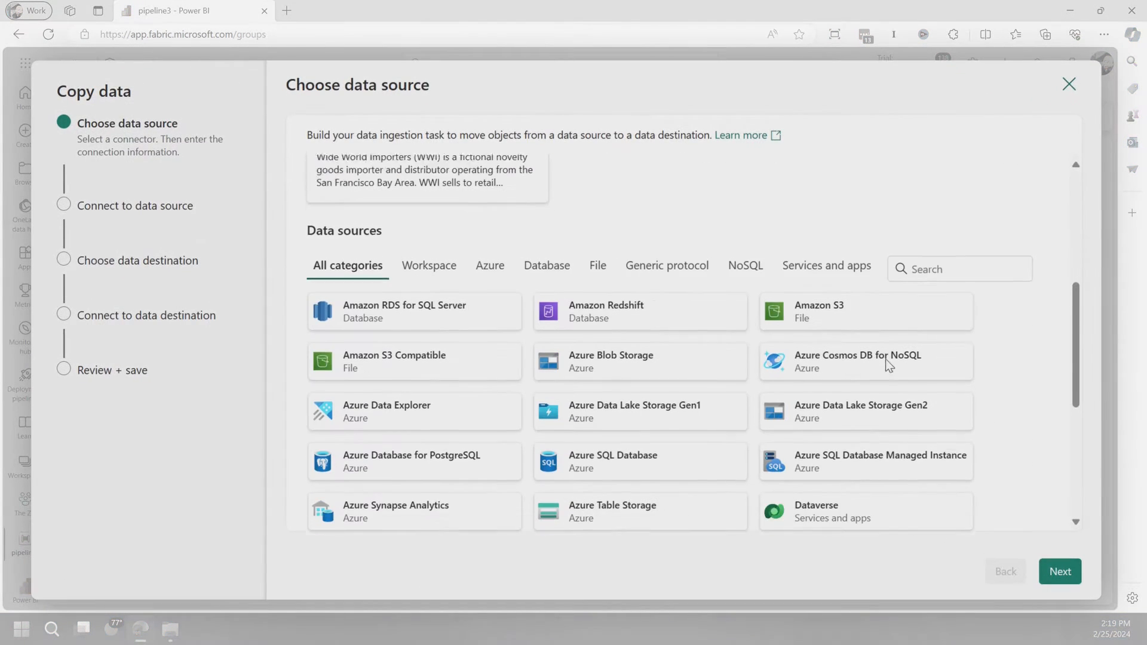
pyautogui.scroll(-4, 885, 376)
pyautogui.click(600, 385)
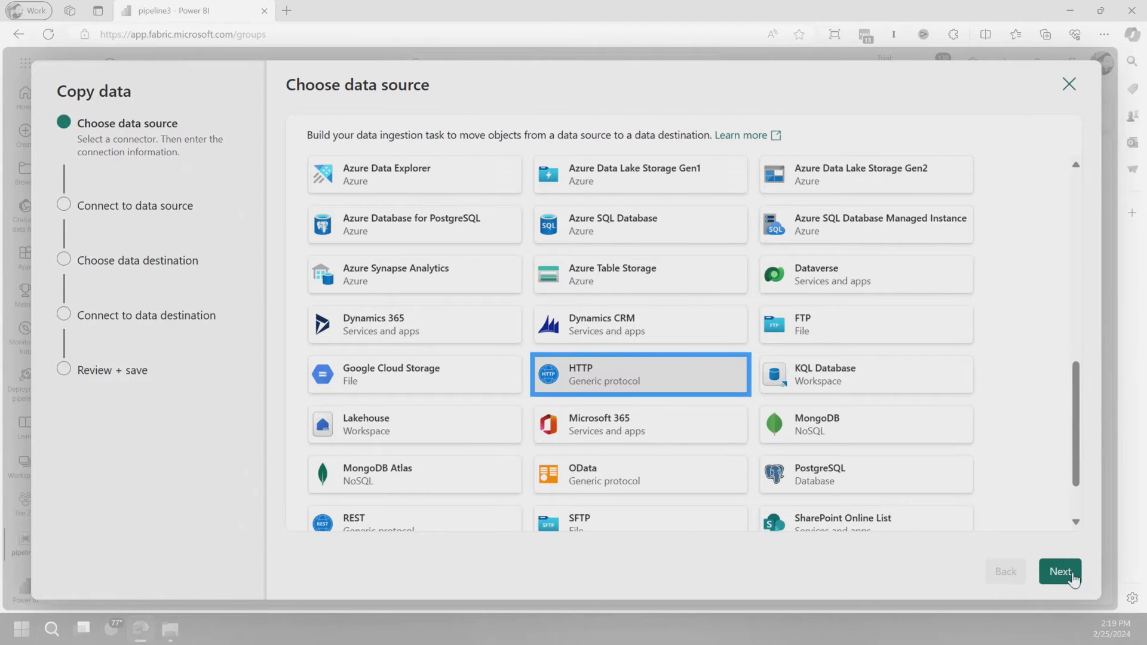
pyautogui.click(1060, 572)
pyautogui.click(593, 187)
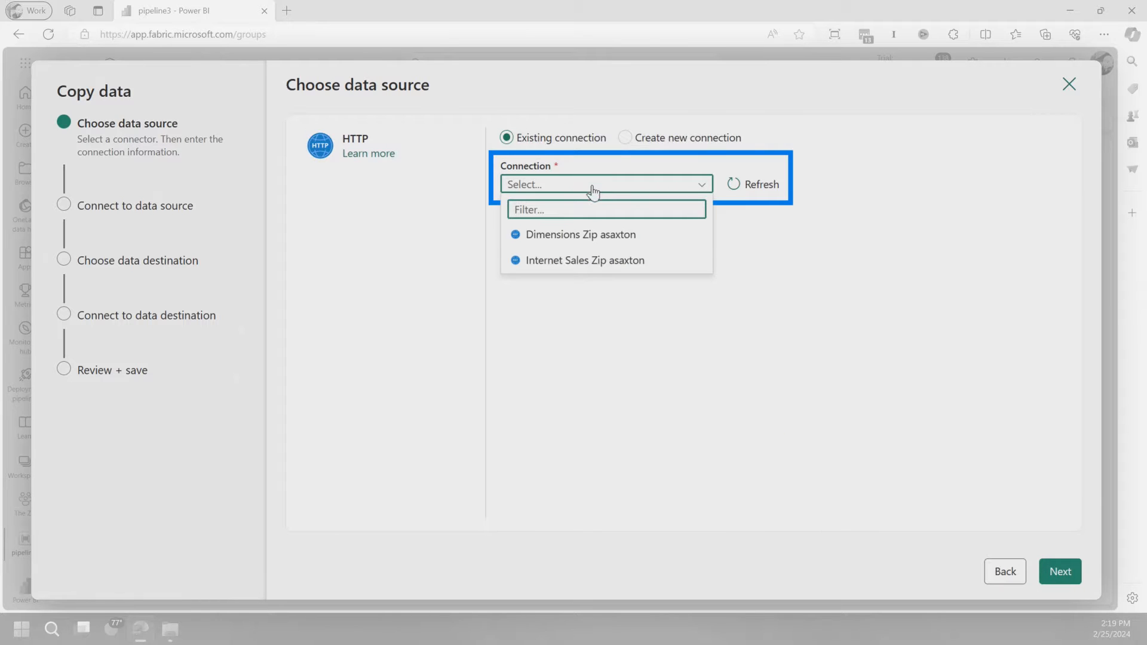
pyautogui.click(576, 239)
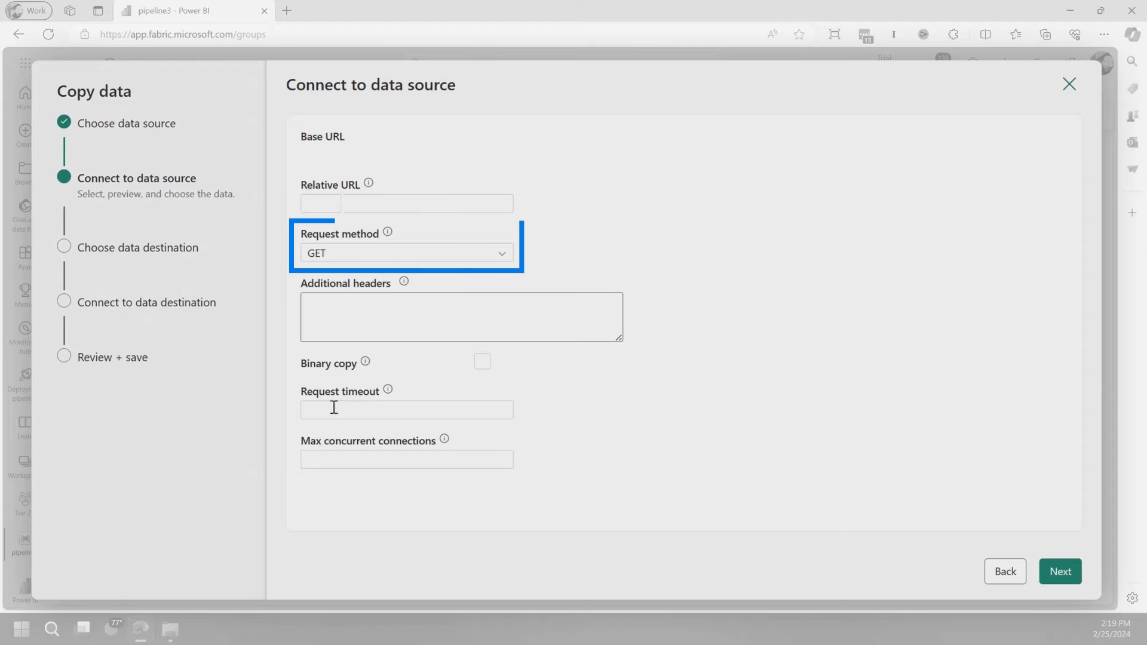
# Enable binary copy for the source and set the compression type to Deflate with the Optimal compression level
pyautogui.click(483, 362)
pyautogui.click(374, 406)
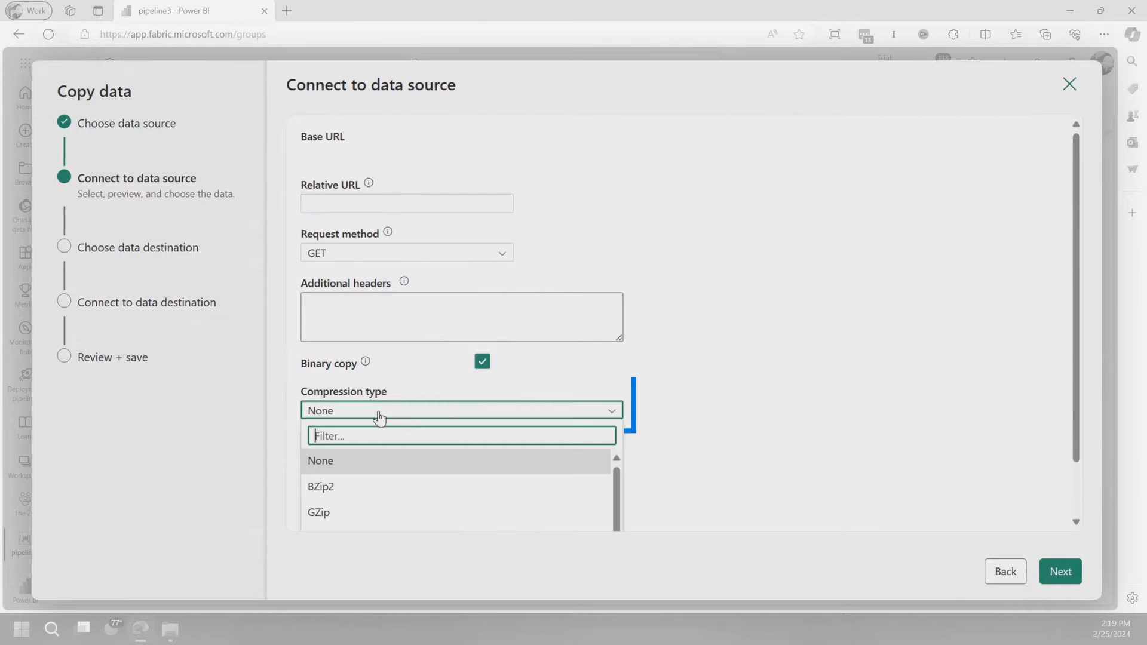
pyautogui.scroll(-2, 409, 520)
pyautogui.click(353, 465)
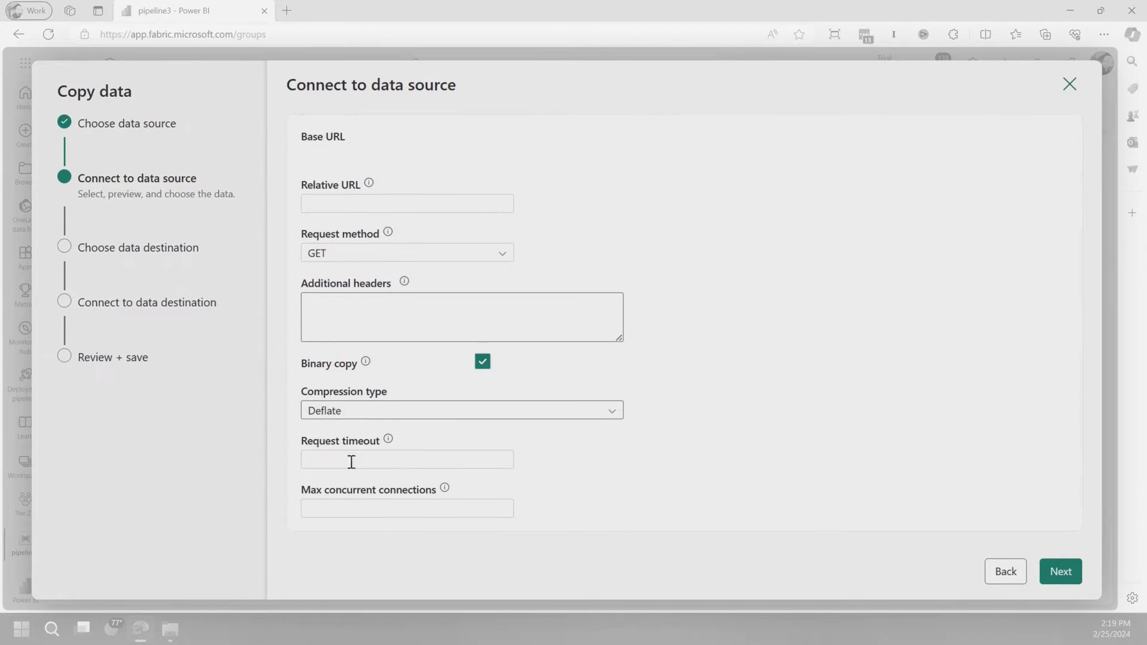
pyautogui.click(434, 461)
pyautogui.click(364, 508)
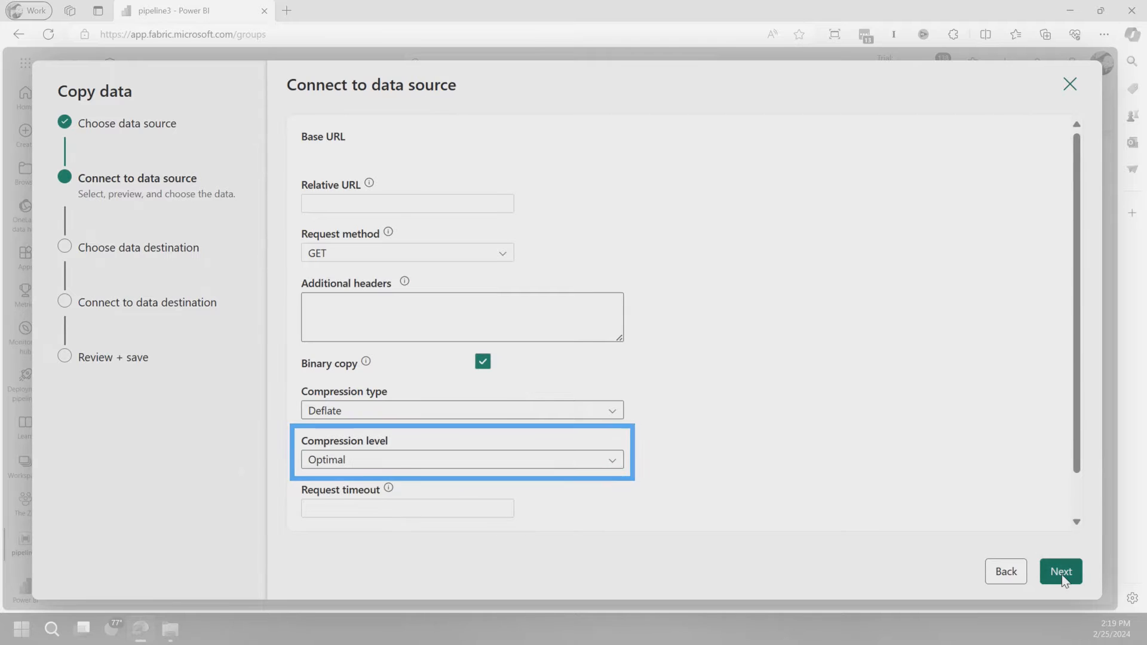
pyautogui.click(1058, 570)
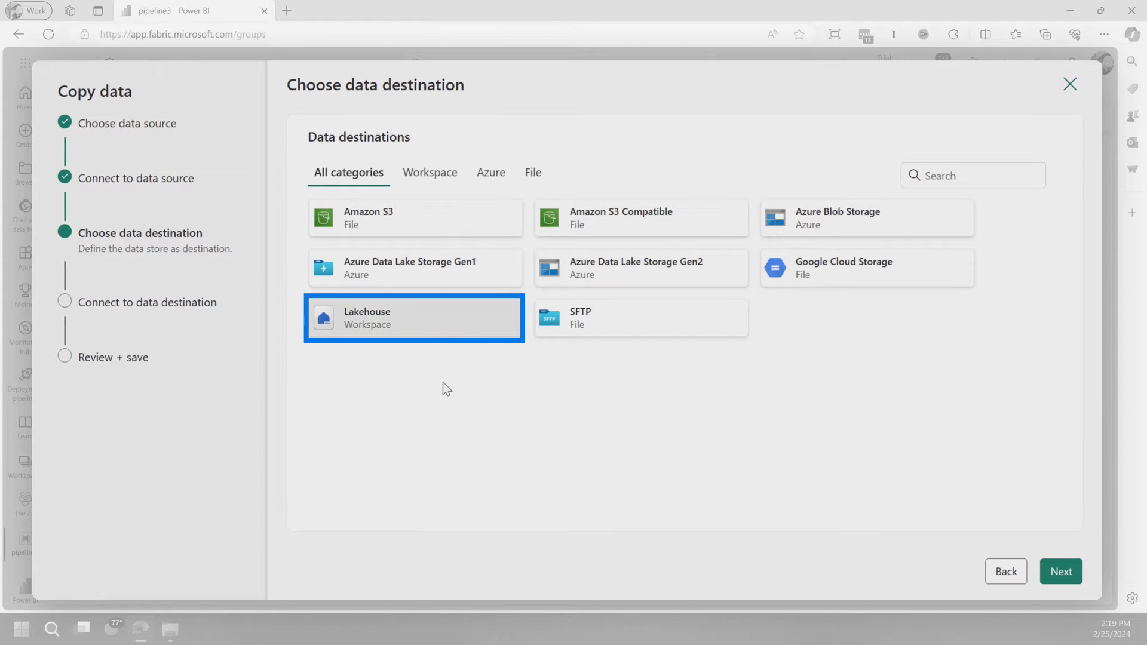
# Choose Lakehouse as the data destination and select the existing ziplakehouse
pyautogui.click(1052, 569)
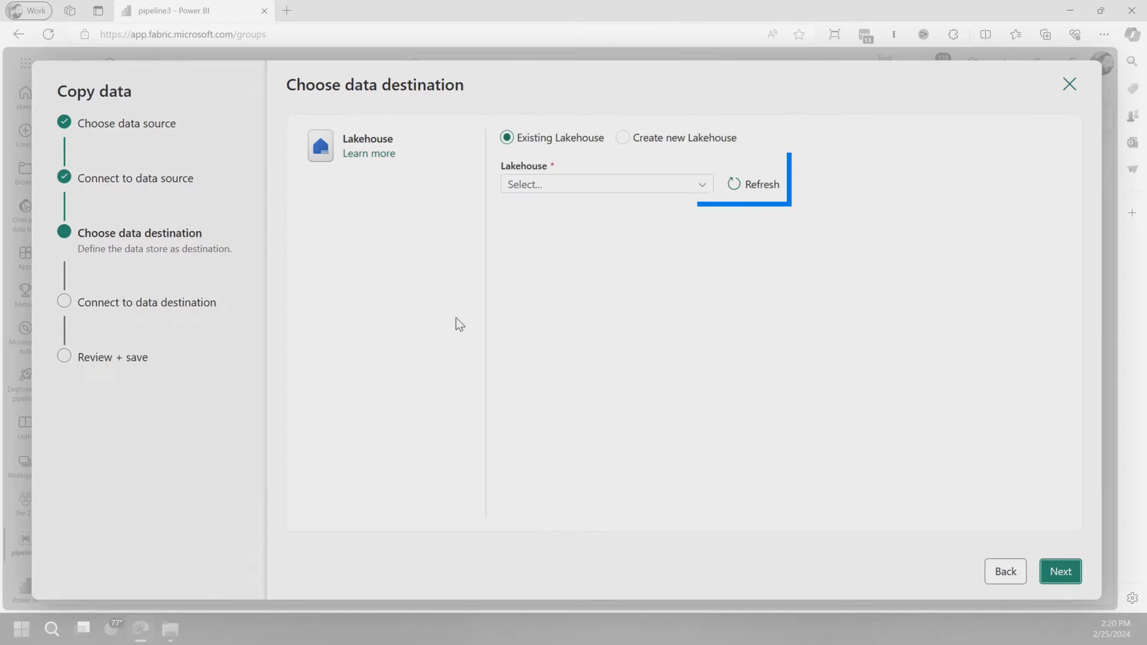
pyautogui.click(608, 184)
pyautogui.click(548, 236)
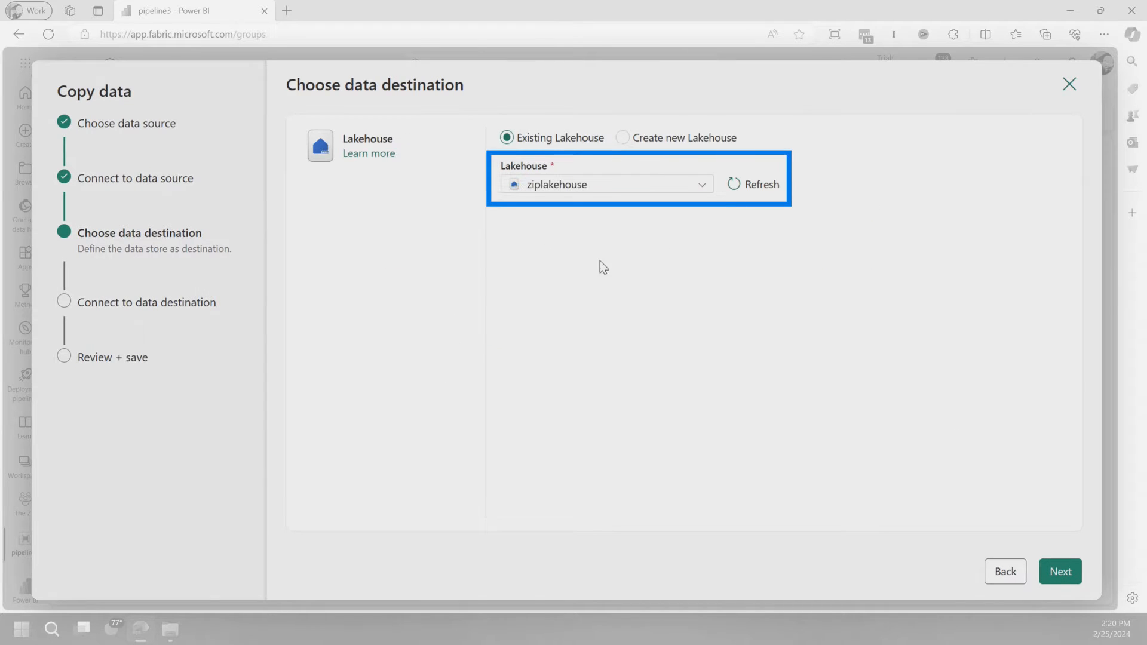
pyautogui.click(1061, 573)
# Set the destination folder path to Dimensions and the file name to Dimensions.zip
pyautogui.click(819, 220)
pyautogui.click(357, 302)
pyautogui.doubleClick(375, 277)
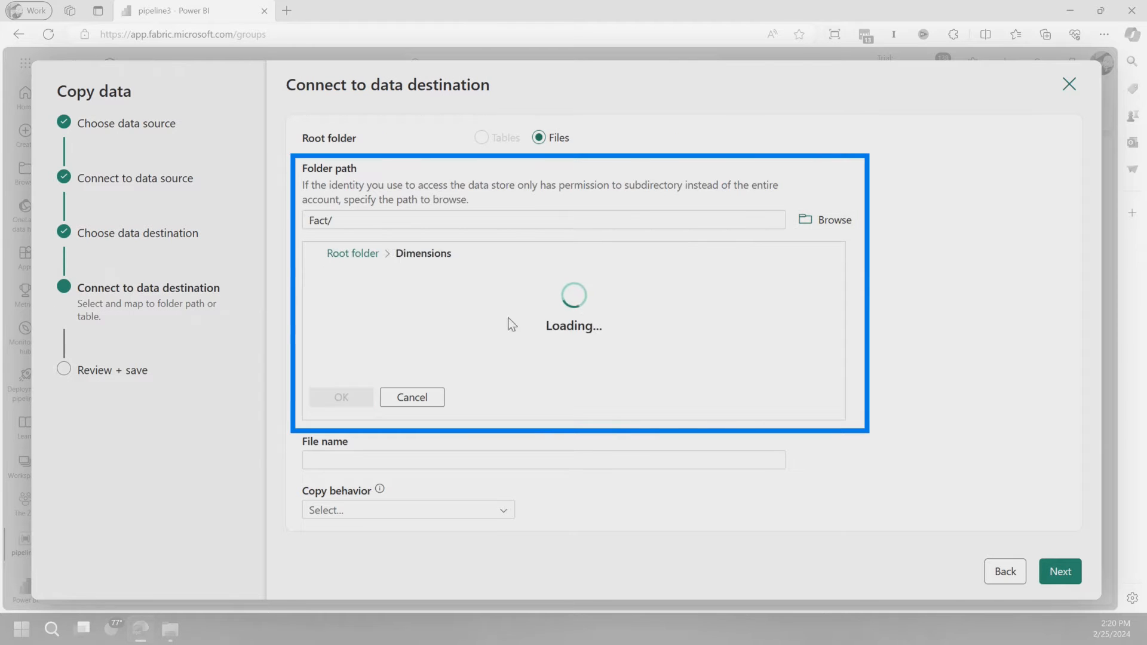
pyautogui.click(355, 395)
pyautogui.click(370, 270)
pyautogui.write('Dimensions.zip')
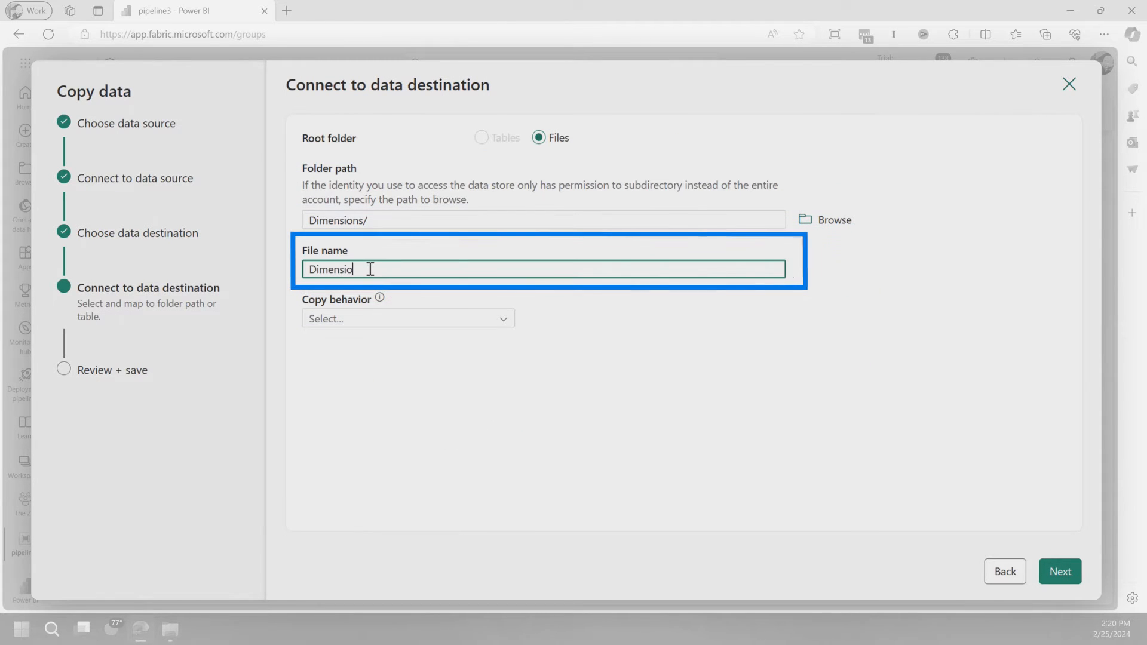
pyautogui.click(1061, 572)
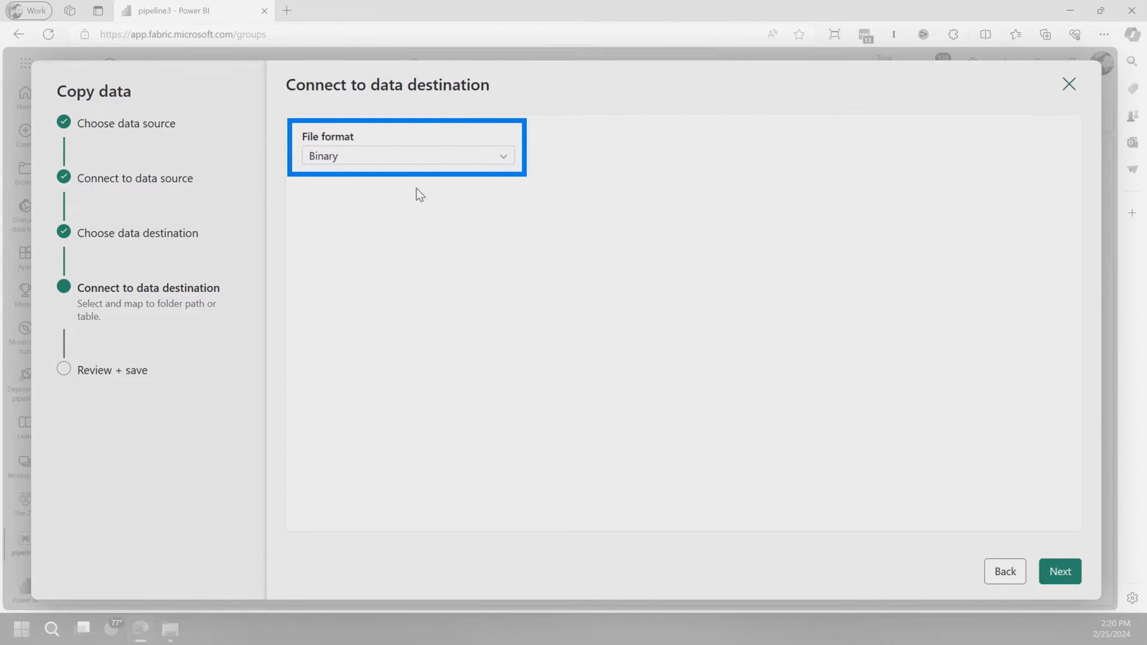
# Accept Binary as the destination file format and finish the assistant to add the copy activity to the pipeline
pyautogui.click(1061, 574)
pyautogui.click(309, 512)
pyautogui.click(1044, 572)
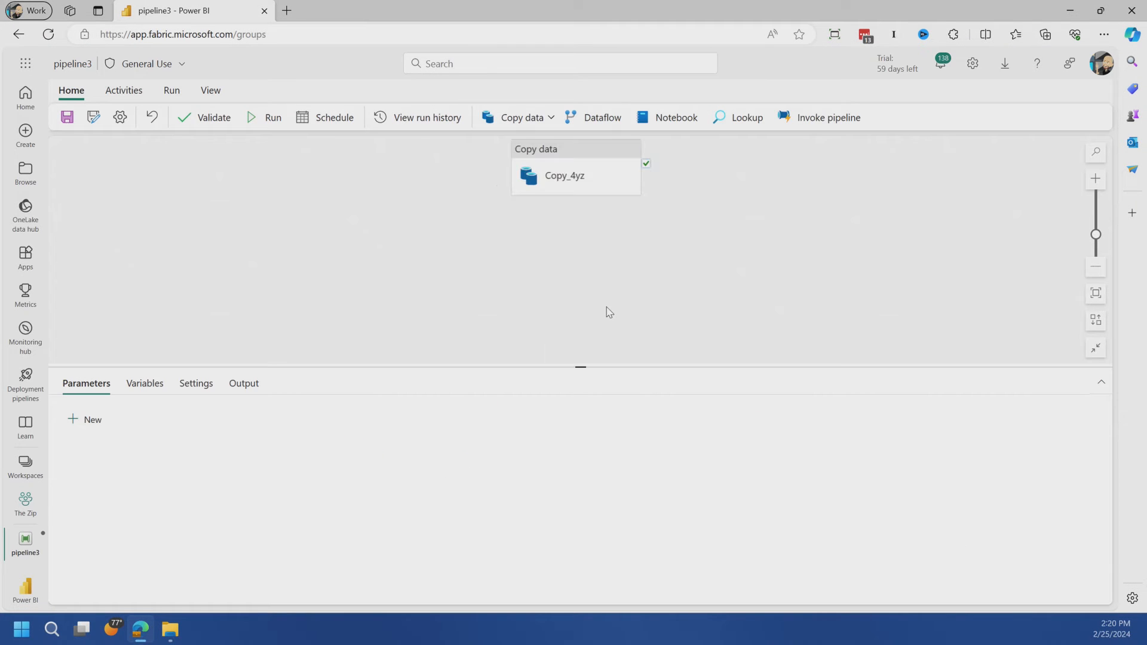
# Rename the copy activity as Copy Dimensions Zip and reposition it lower on the canvas
pyautogui.click(552, 179)
pyautogui.moveTo(261, 415); pyautogui.dragTo(71, 397)
pyautogui.write('Copy D')
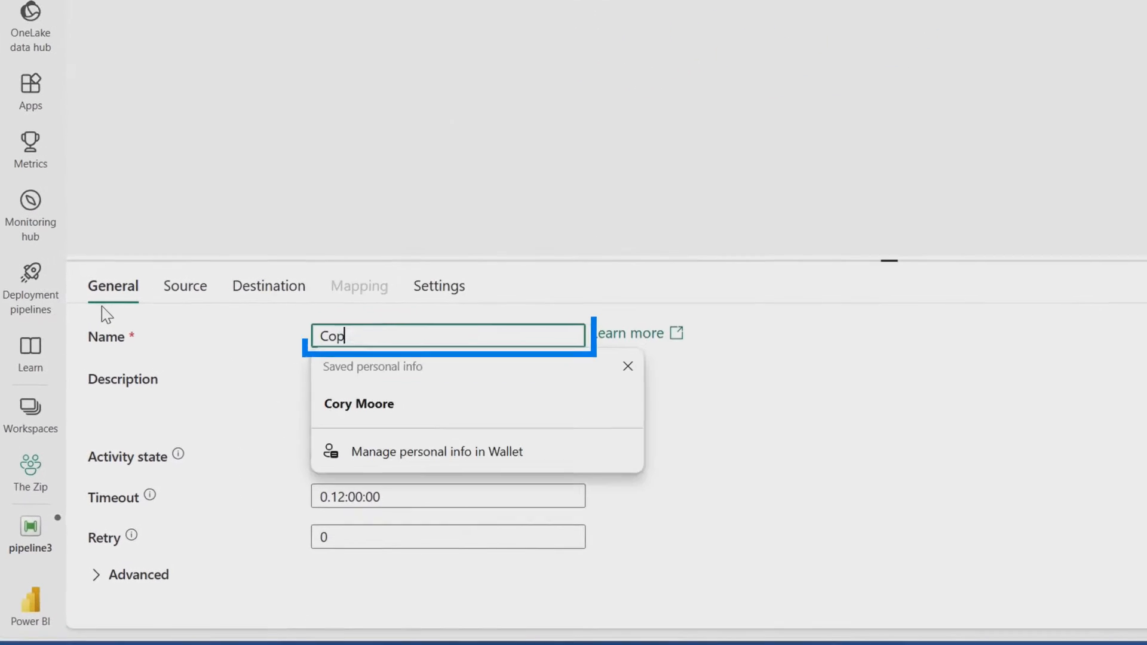
pyautogui.write('imensions Zip')
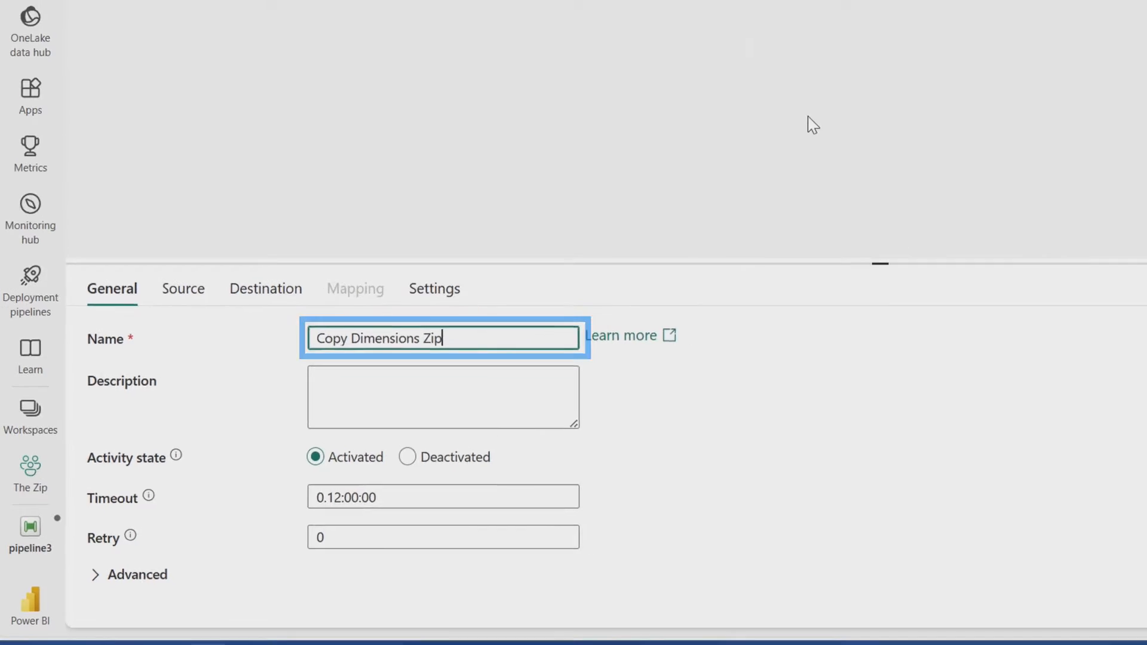
pyautogui.moveTo(622, 154); pyautogui.dragTo(368, 253)
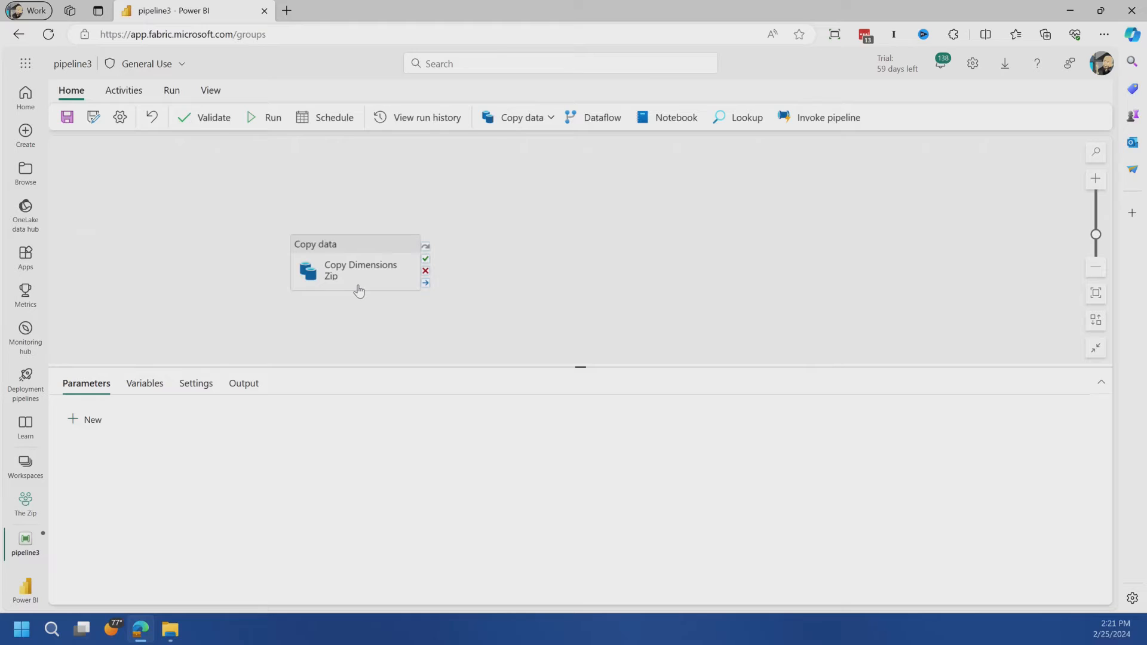
# Set the compression type to deflate (.deflate) in the source file format settings of the Copy Dimensions Zip activity
pyautogui.click(358, 291)
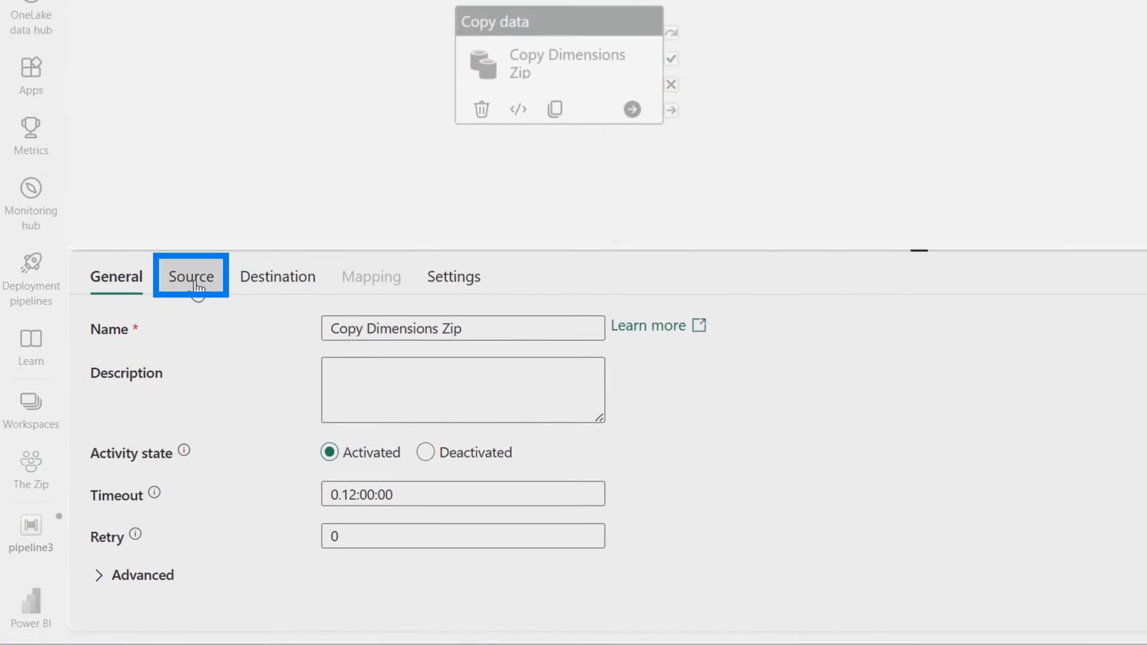
pyautogui.click(198, 288)
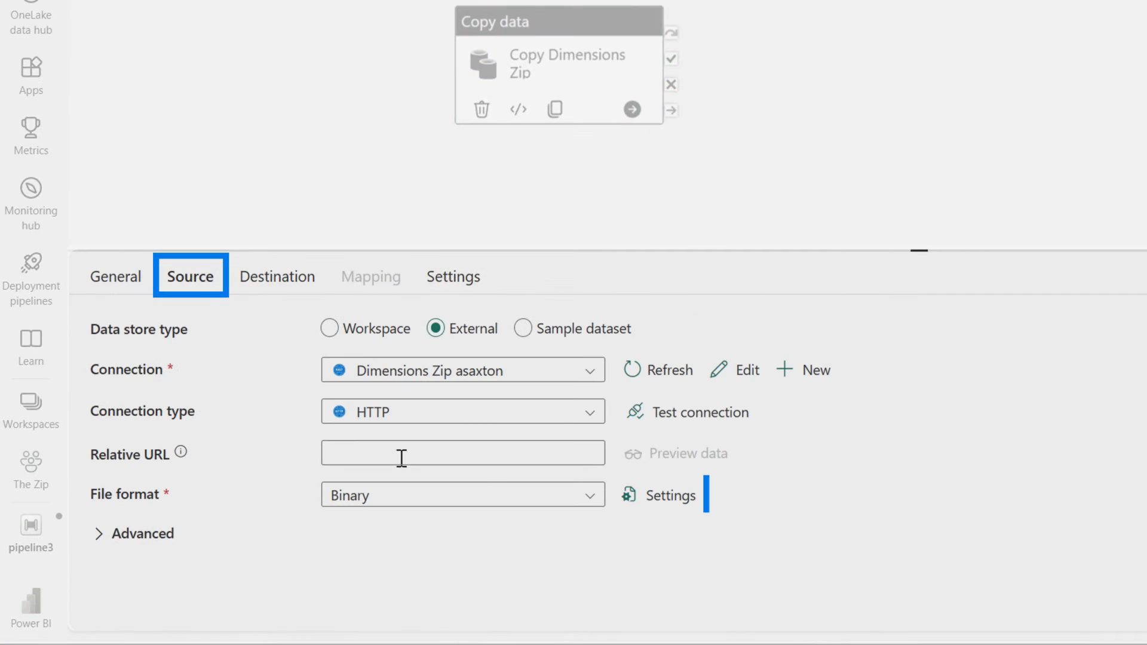
pyautogui.click(663, 495)
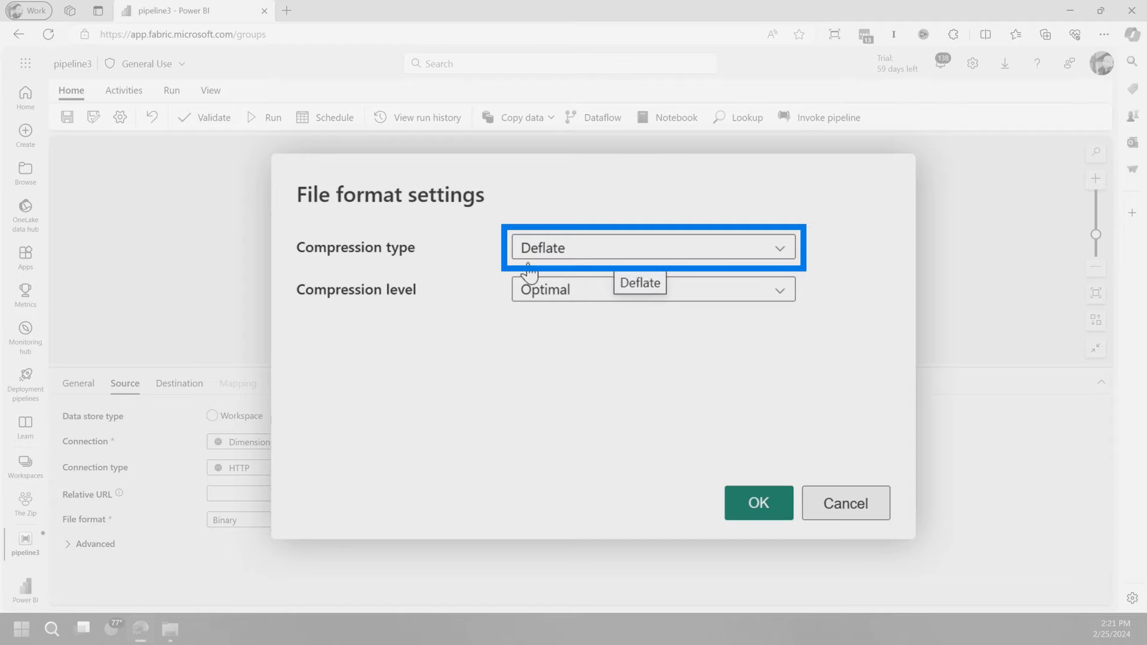
pyautogui.click(630, 257)
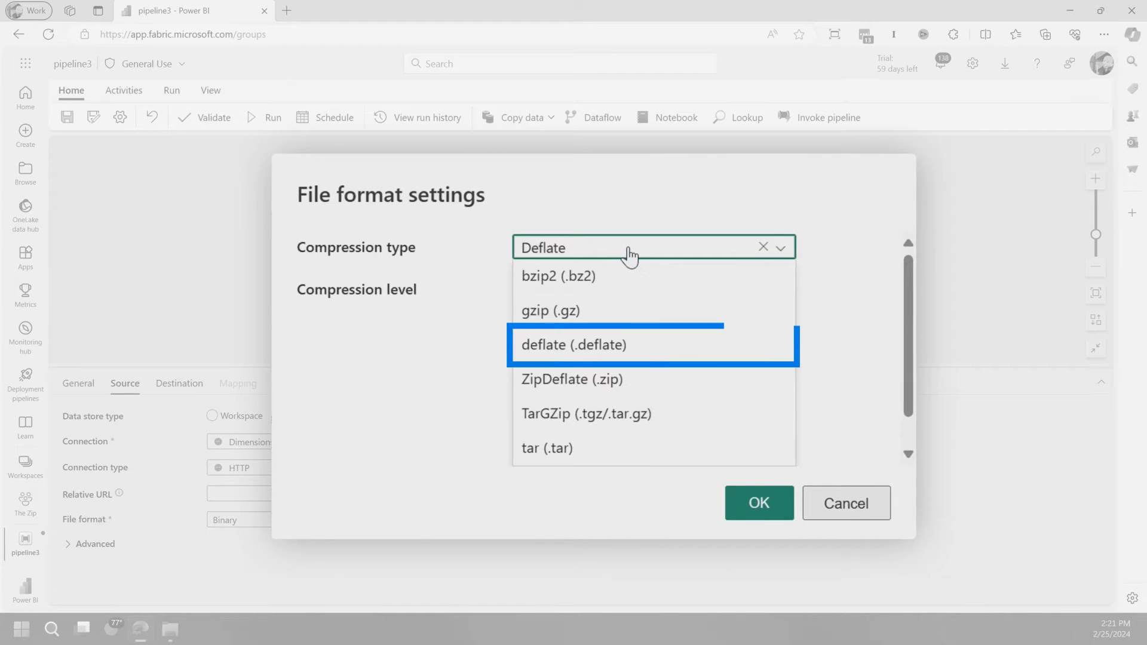
pyautogui.click(580, 350)
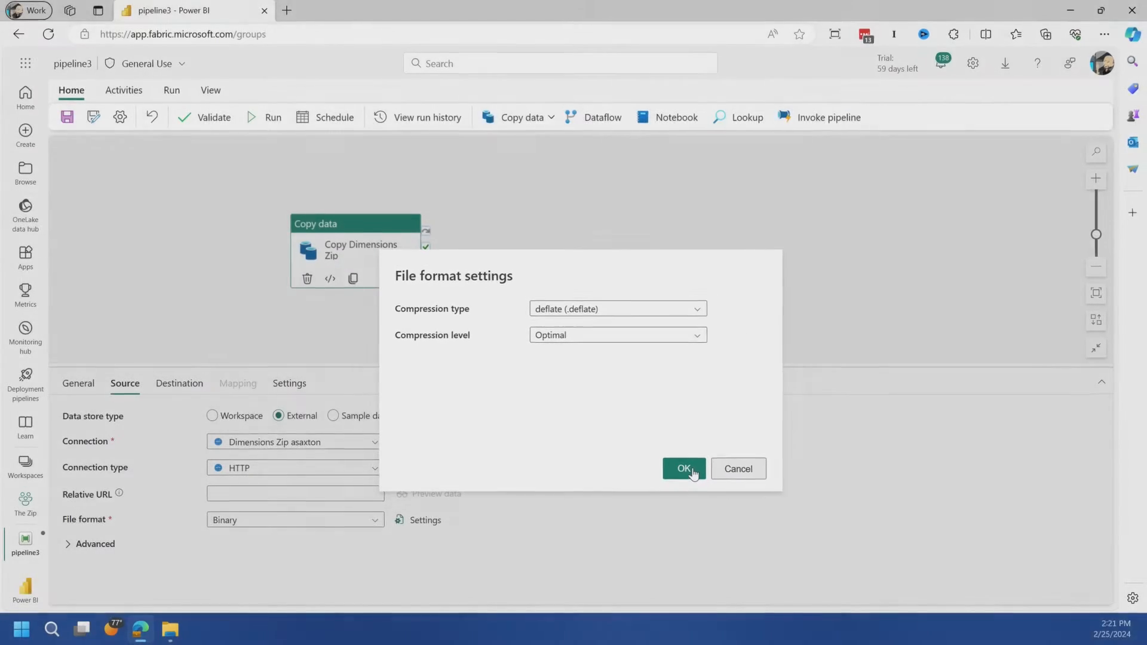
pyautogui.click(721, 486)
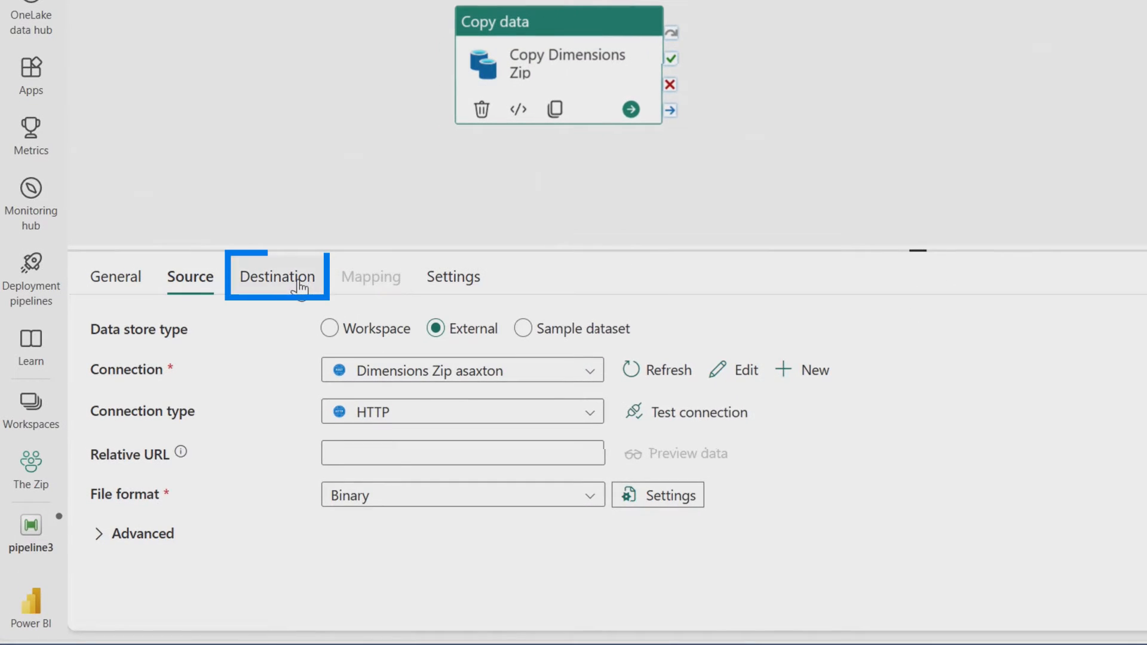
# Set the destination file format's compression type to deflate (.deflate) and choose a compression level
pyautogui.click(300, 289)
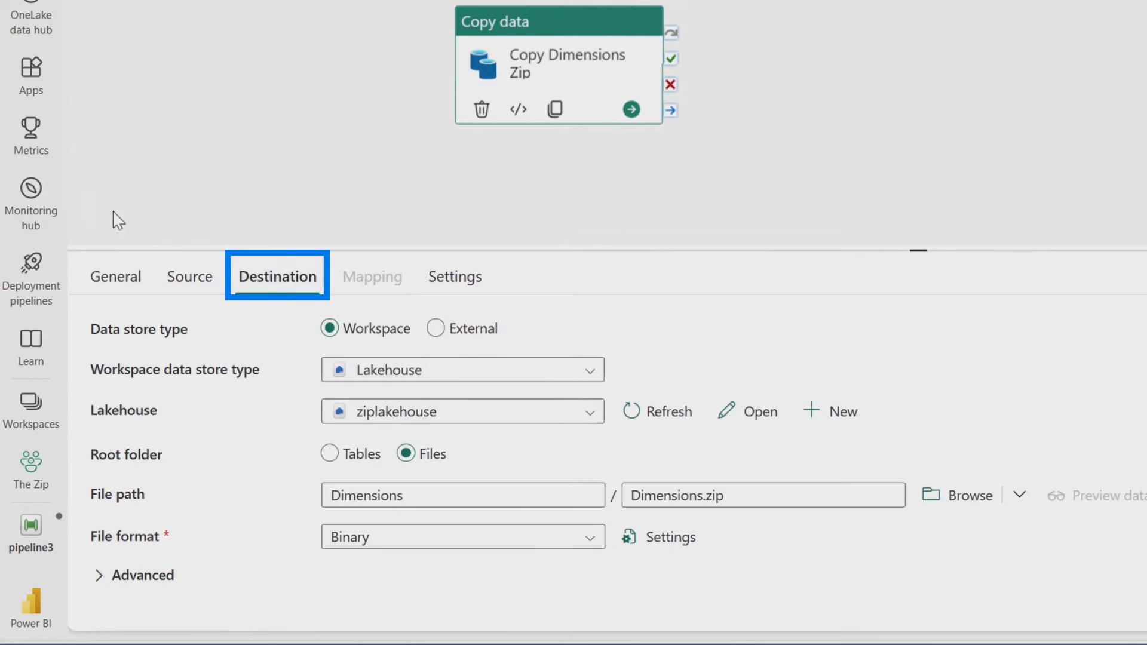
pyautogui.click(688, 547)
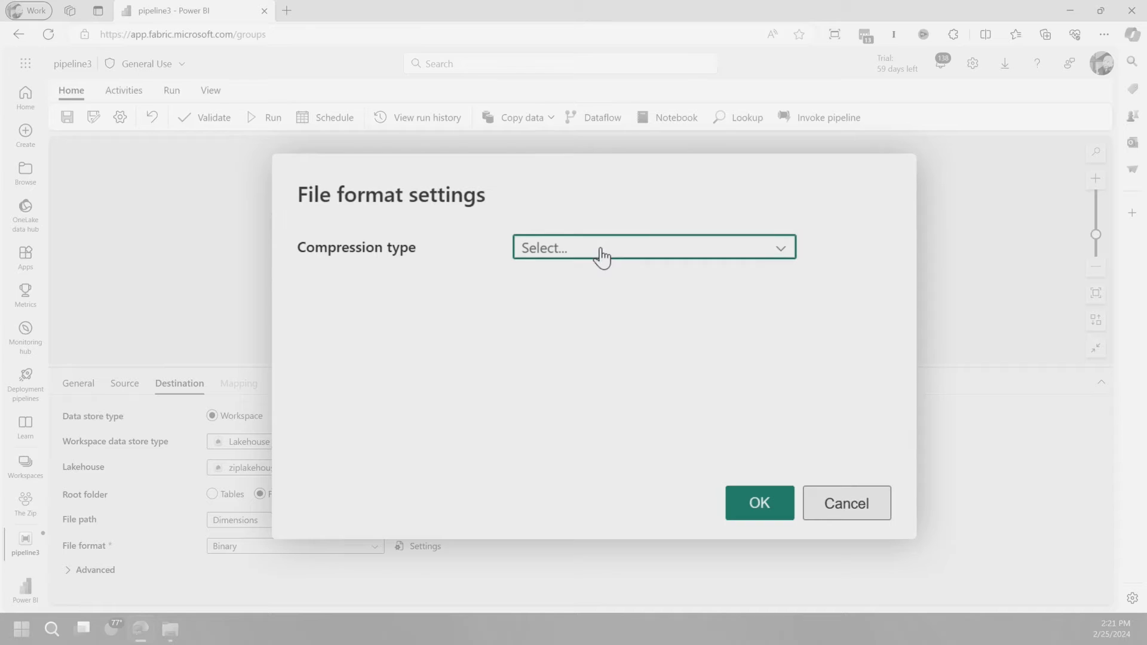
pyautogui.click(601, 256)
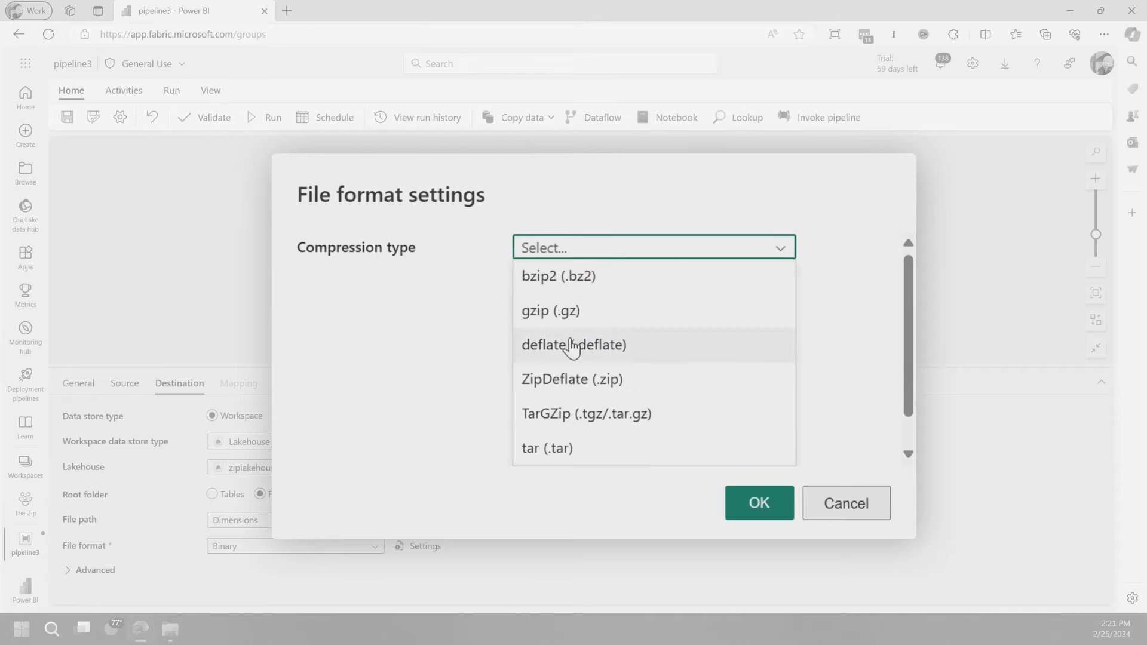
pyautogui.click(565, 349)
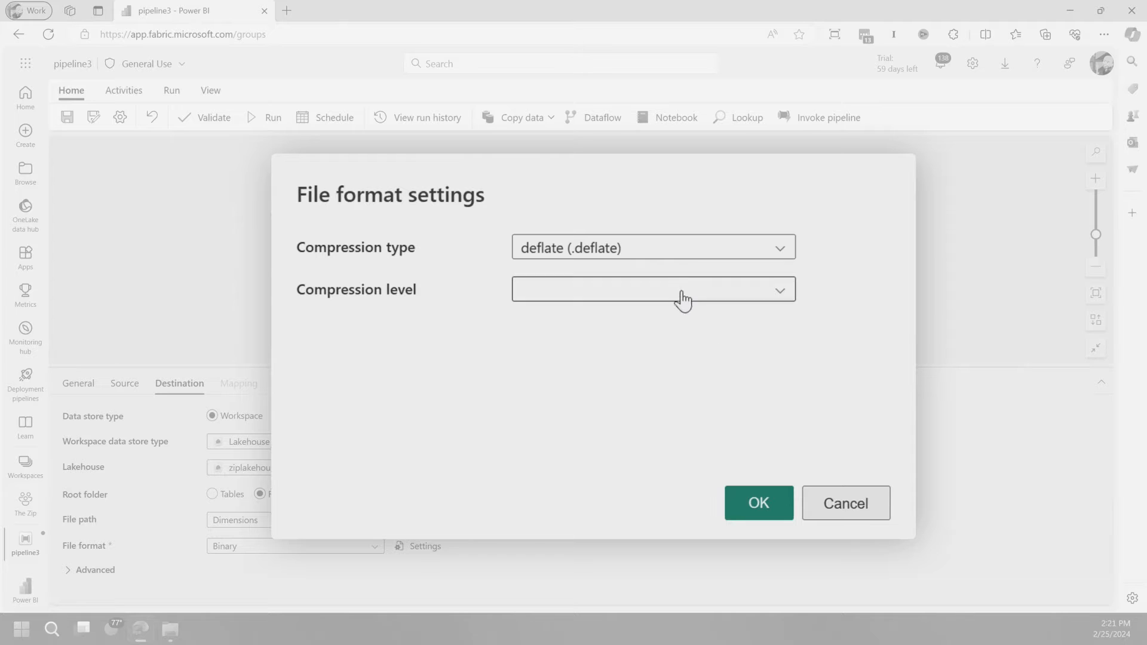
pyautogui.click(598, 359)
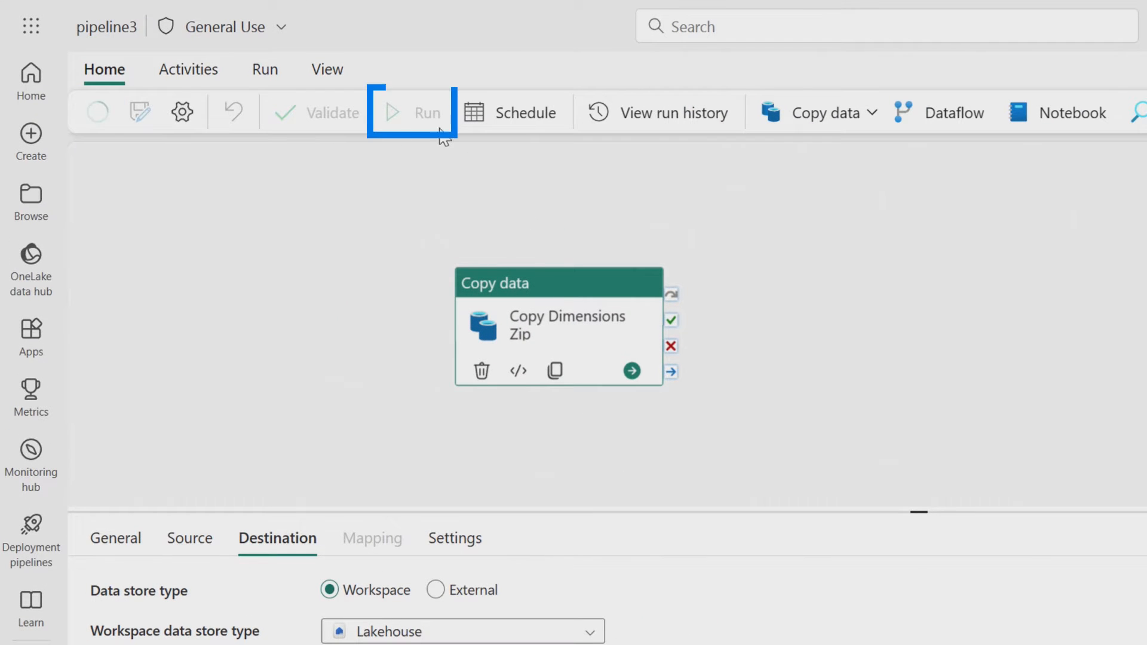
# Run the pipeline to copy the dimensions zip file into the lakehouse
pyautogui.click(427, 113)
pyautogui.click(994, 397)
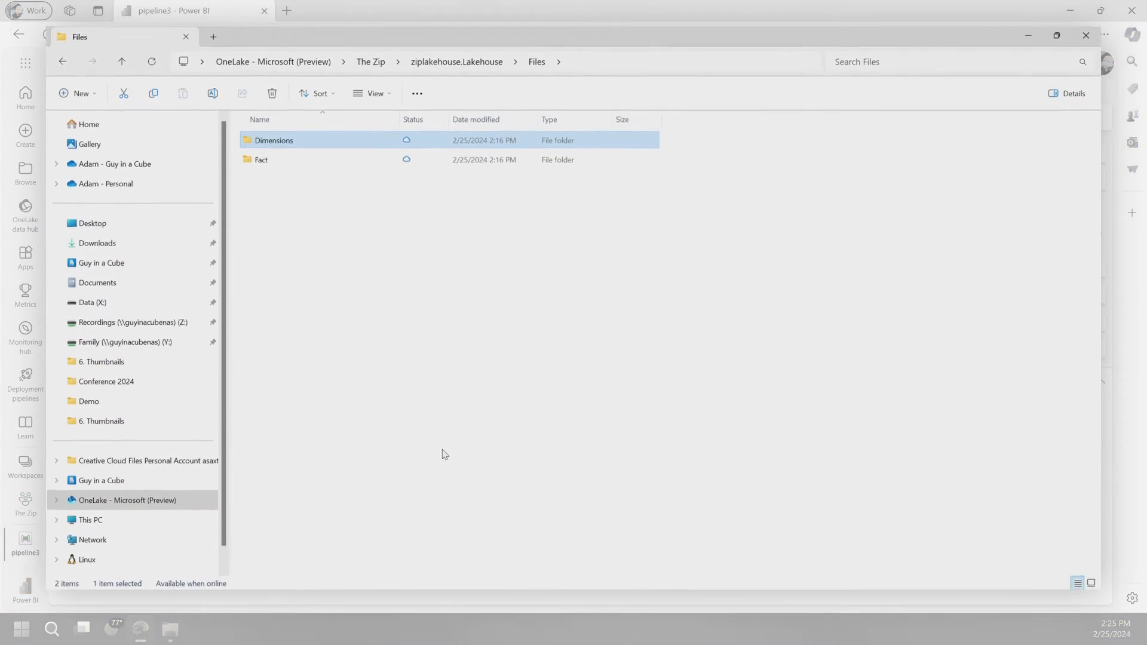
# Sync the OneLake - Microsoft (Preview) location from OneLake in File Explorer
pyautogui.rightClick(151, 502)
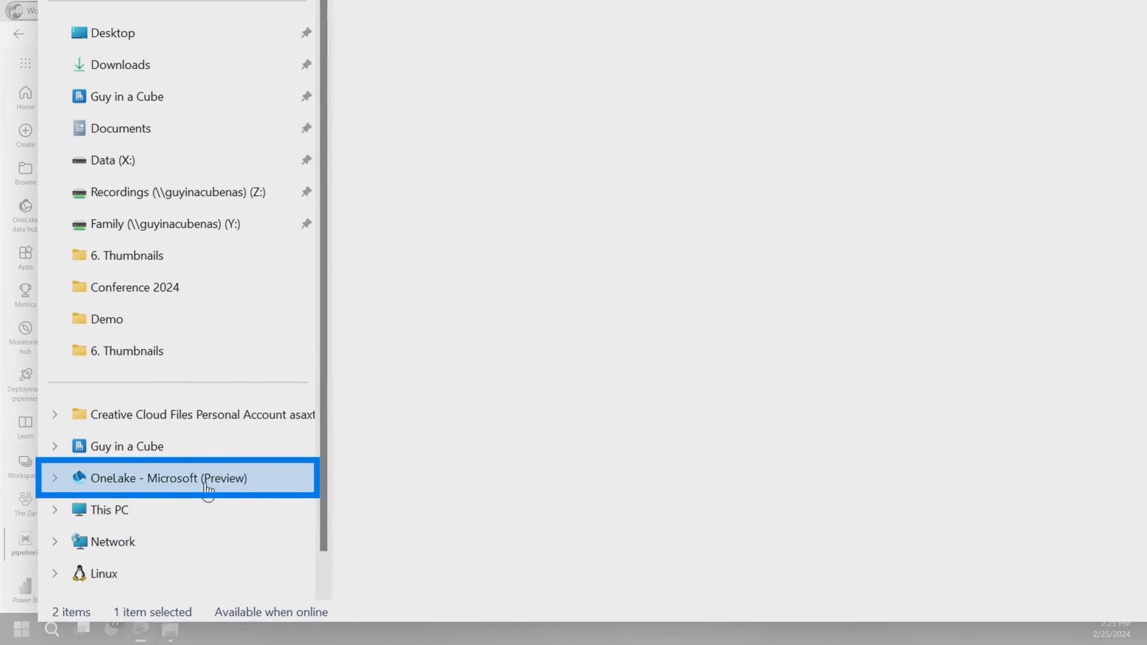
pyautogui.moveTo(345, 383)
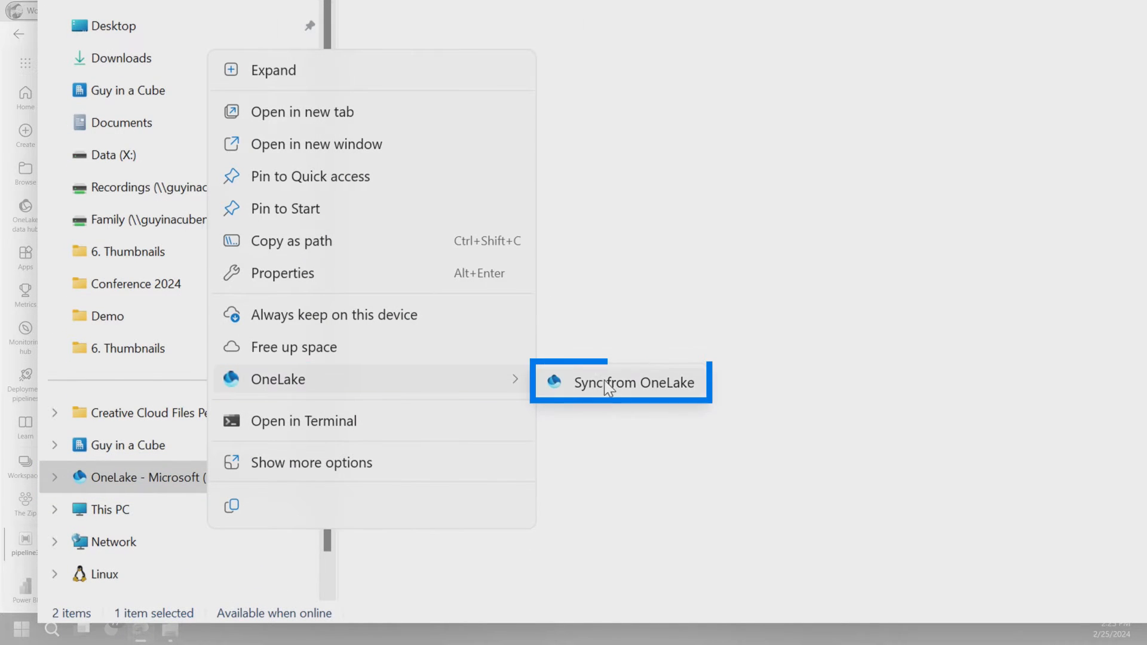
pyautogui.click(604, 379)
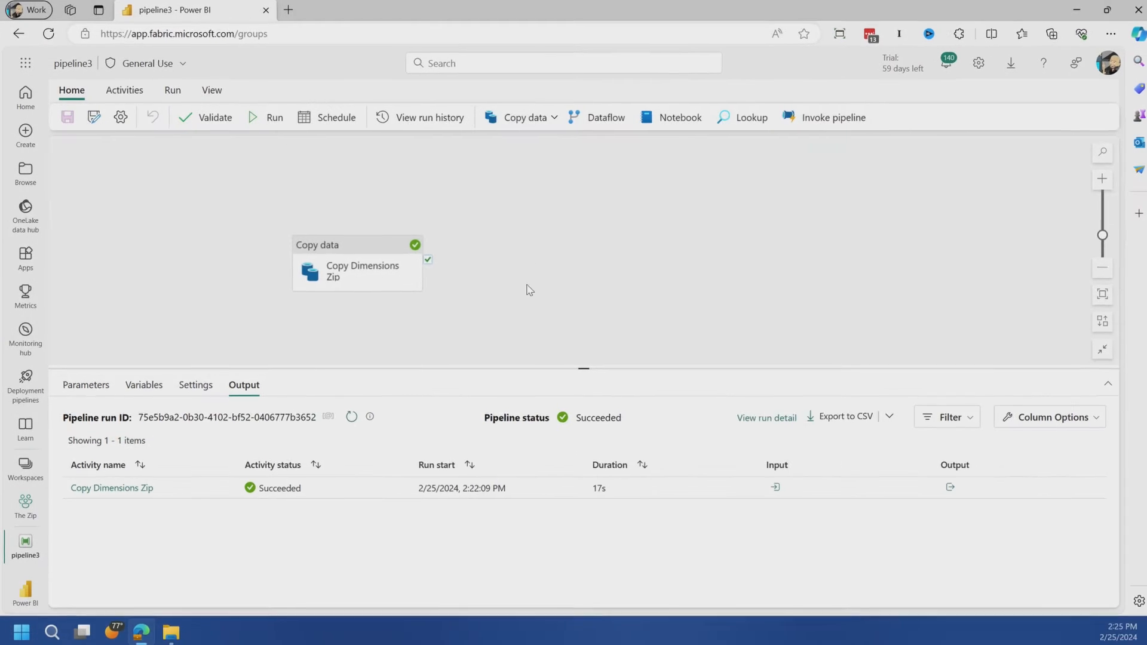
# Back in the Fabric pipeline, add a copy activity named Extract Dimension Zip that follows Copy Dimensions Zip on success
pyautogui.click(191, 83)
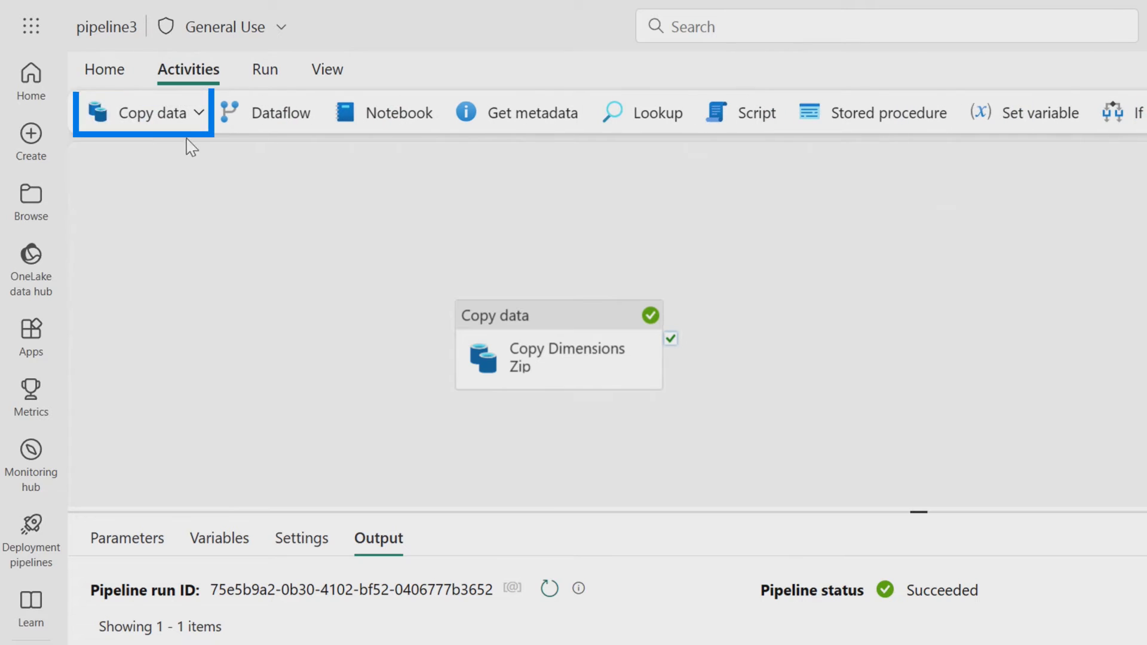
pyautogui.click(199, 114)
pyautogui.click(181, 164)
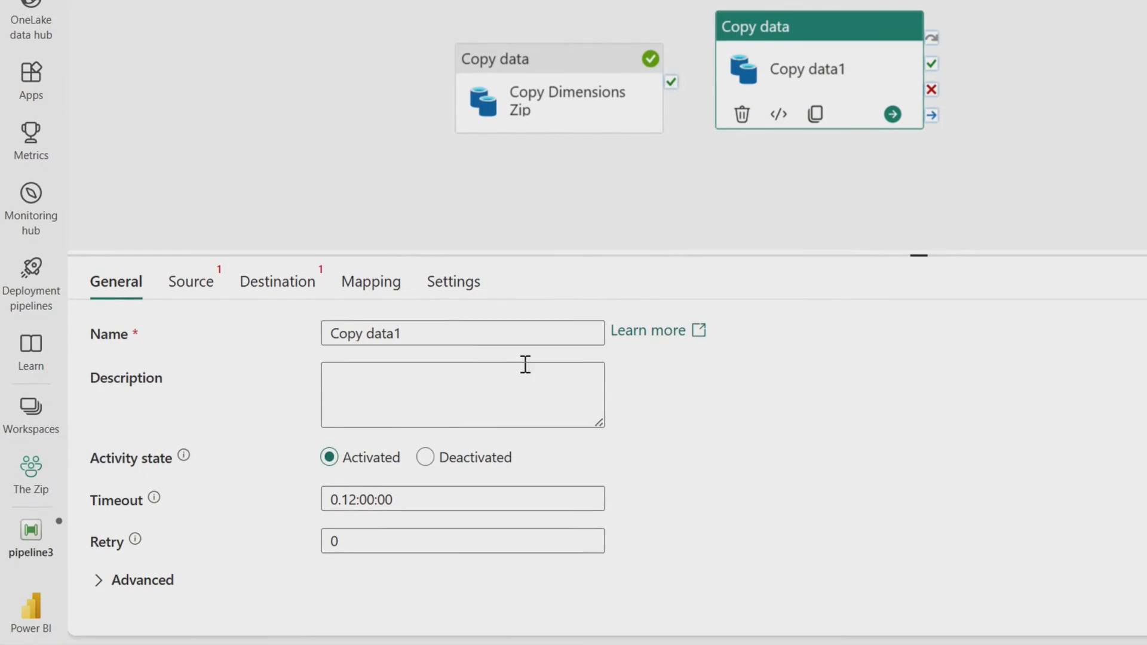
pyautogui.click(429, 591)
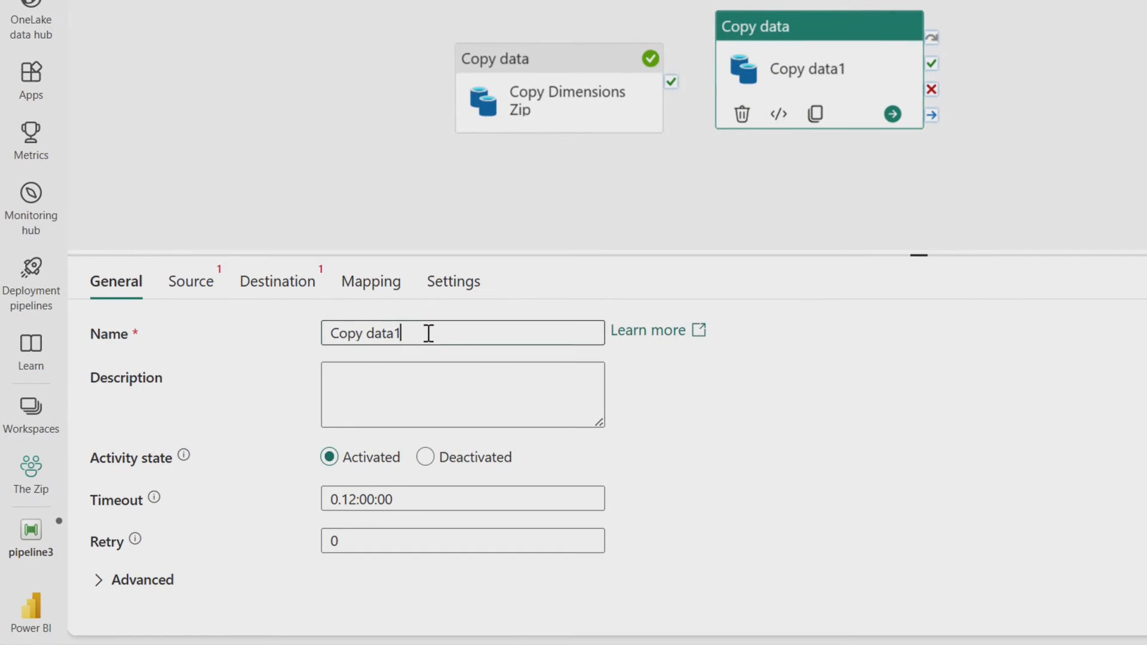
pyautogui.click(304, 32)
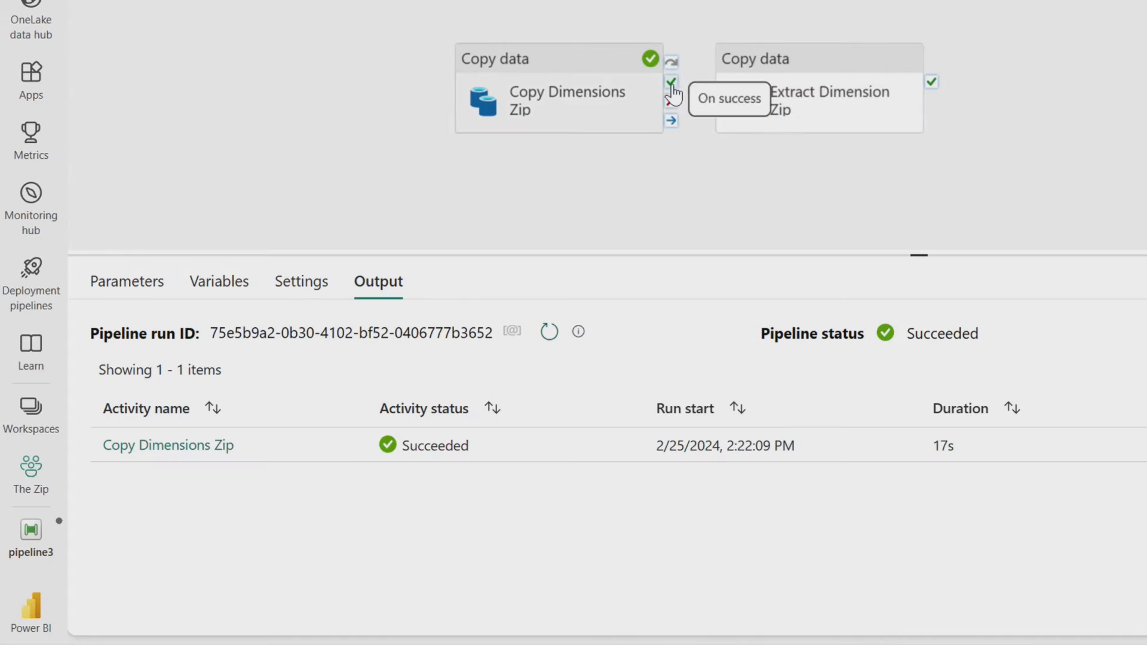
pyautogui.moveTo(721, 107); pyautogui.dragTo(723, 110)
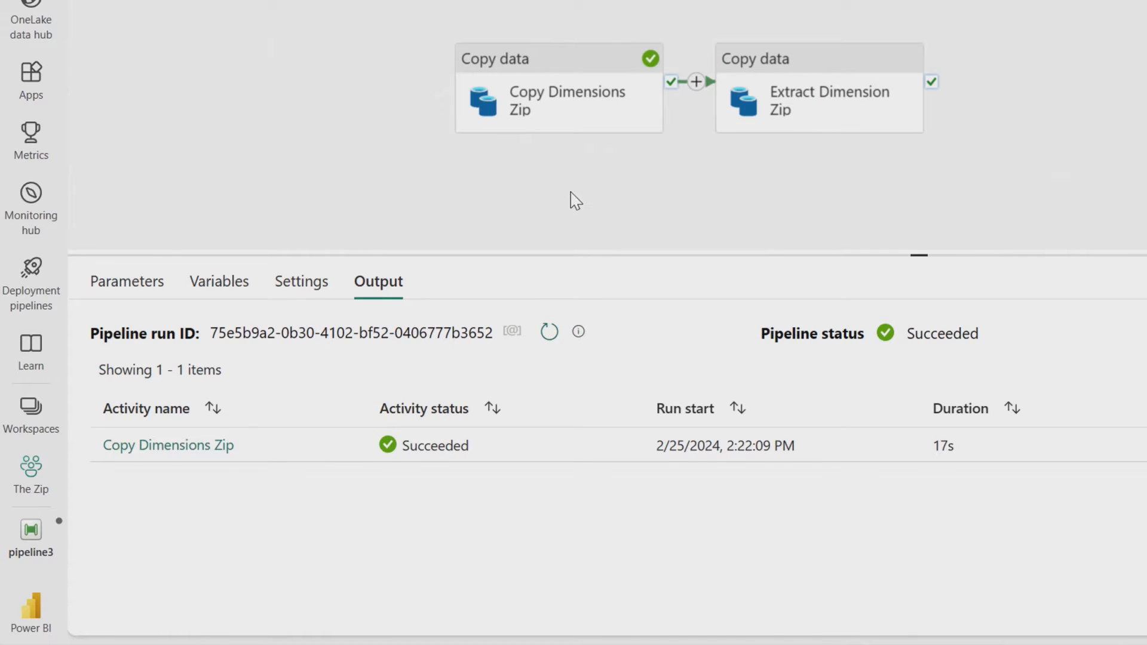
# Set the source of Extract Dimension Zip to the binary file Dimensions/Dimensions.zip in the Files root folder of ziplakehouse
pyautogui.click(804, 120)
pyautogui.click(210, 283)
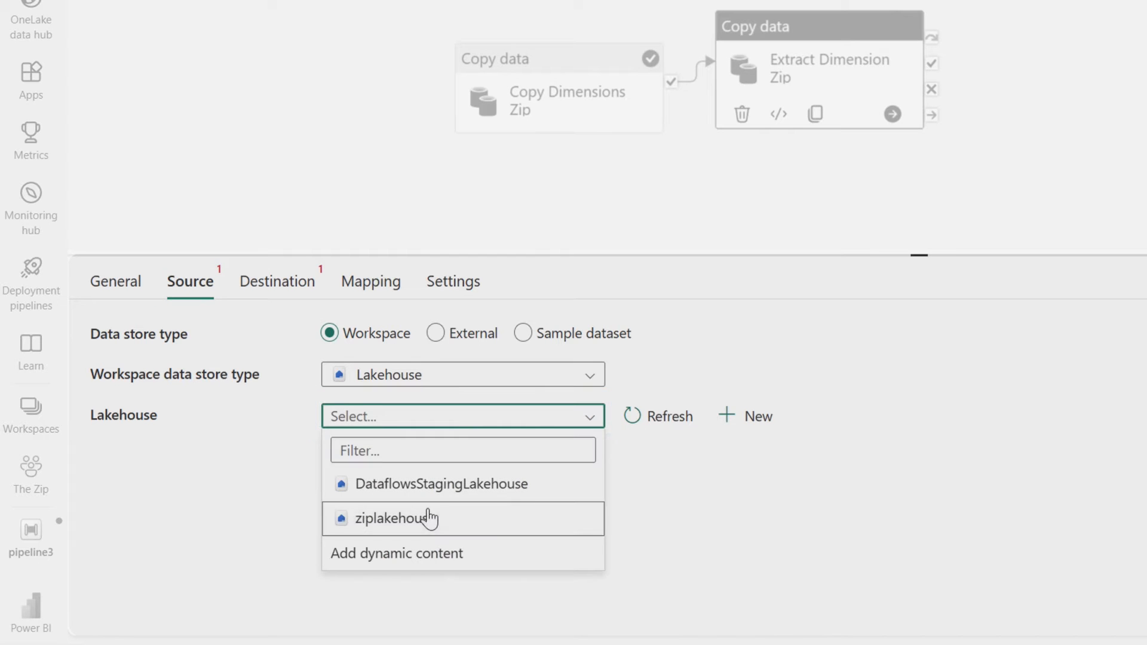
pyautogui.click(429, 518)
pyautogui.click(404, 460)
pyautogui.click(956, 543)
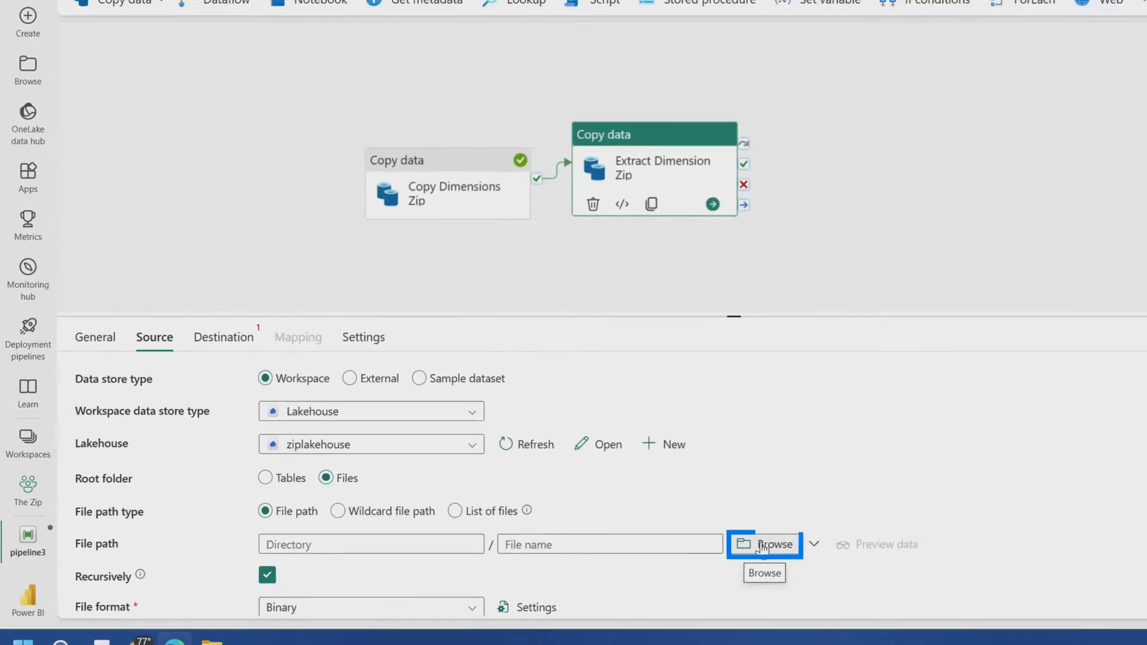
pyautogui.click(794, 544)
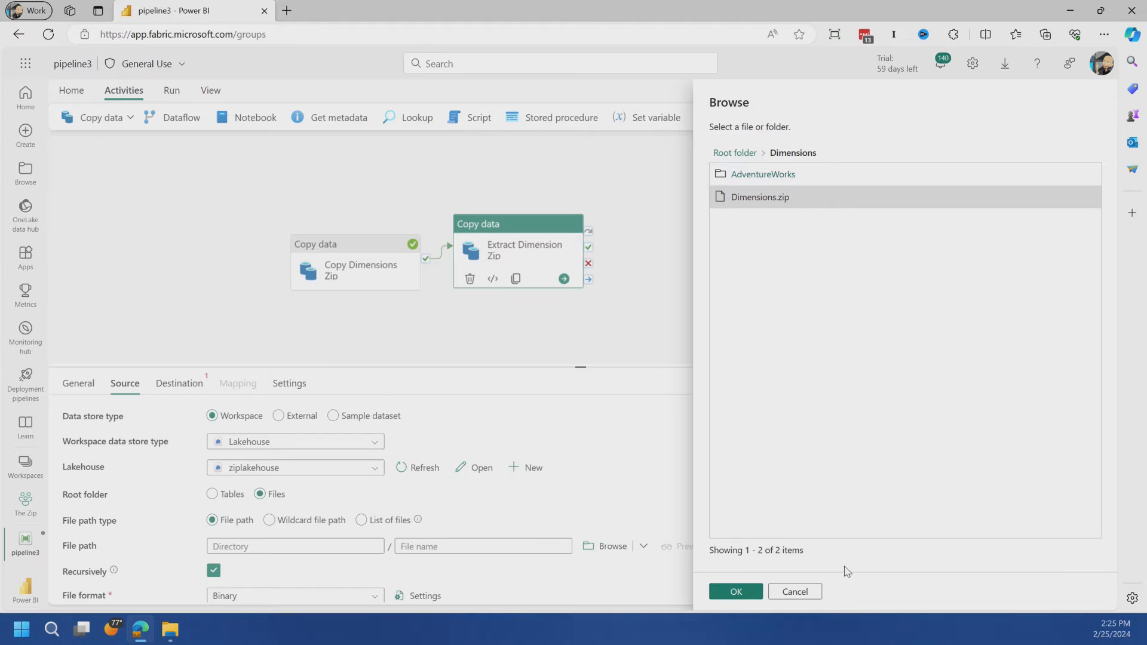
pyautogui.click(735, 590)
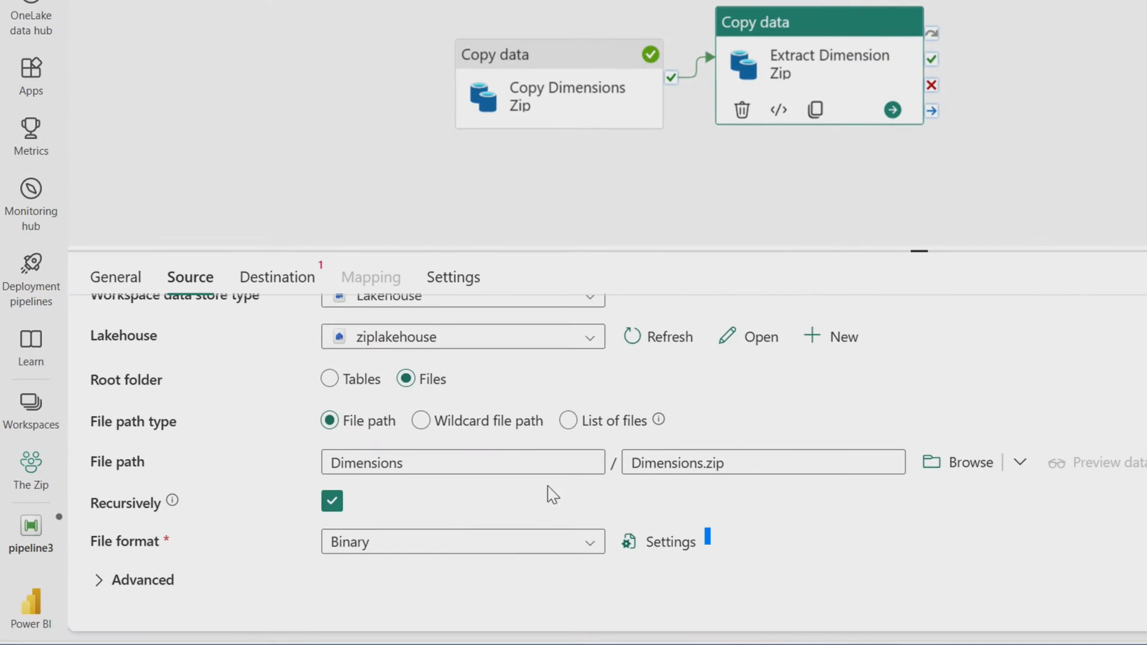
# Set the source compression type to ZipDeflate (.zip) and turn off preserving the zip file name as folder
pyautogui.click(621, 550)
pyautogui.click(978, 62)
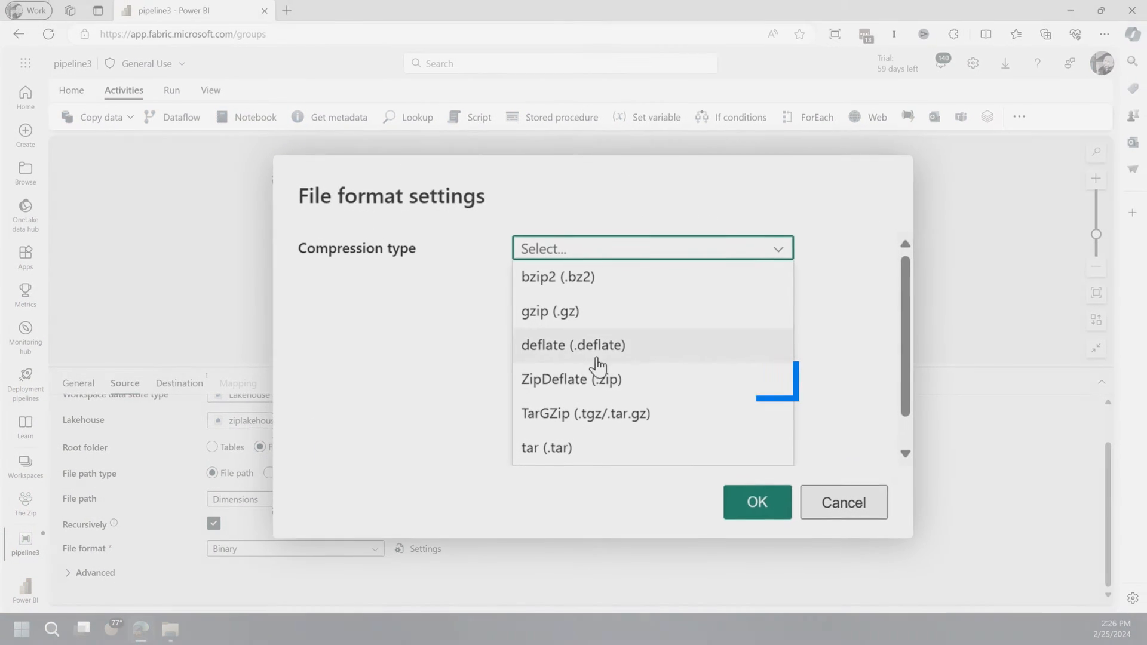
pyautogui.click(572, 387)
pyautogui.click(598, 352)
pyautogui.click(759, 517)
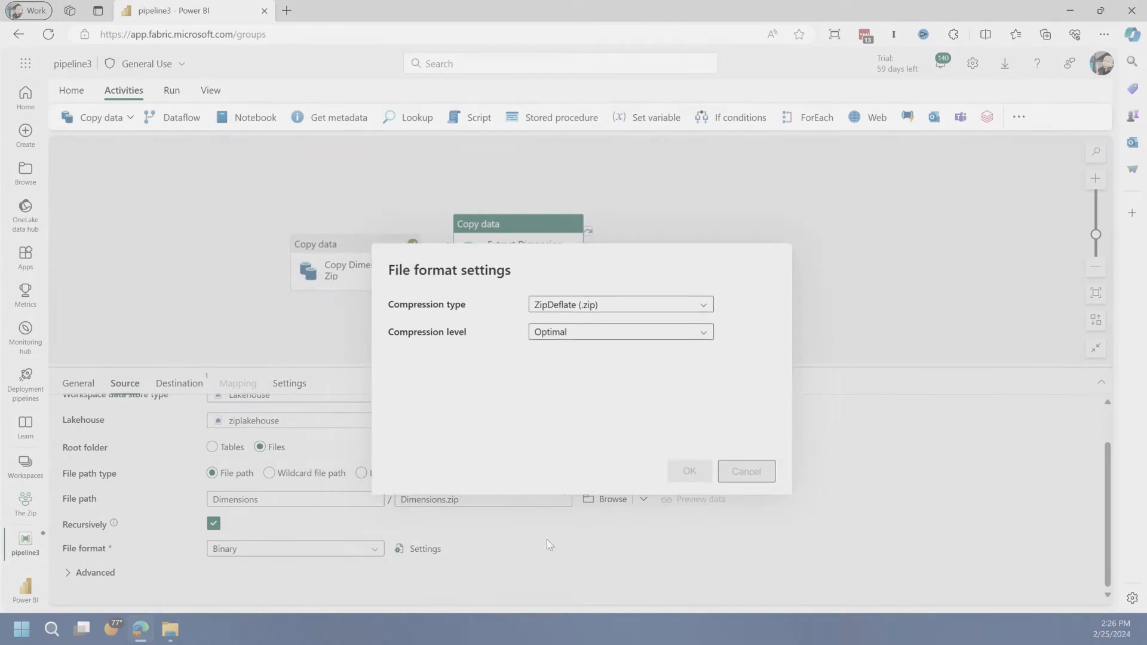
pyautogui.click(179, 572)
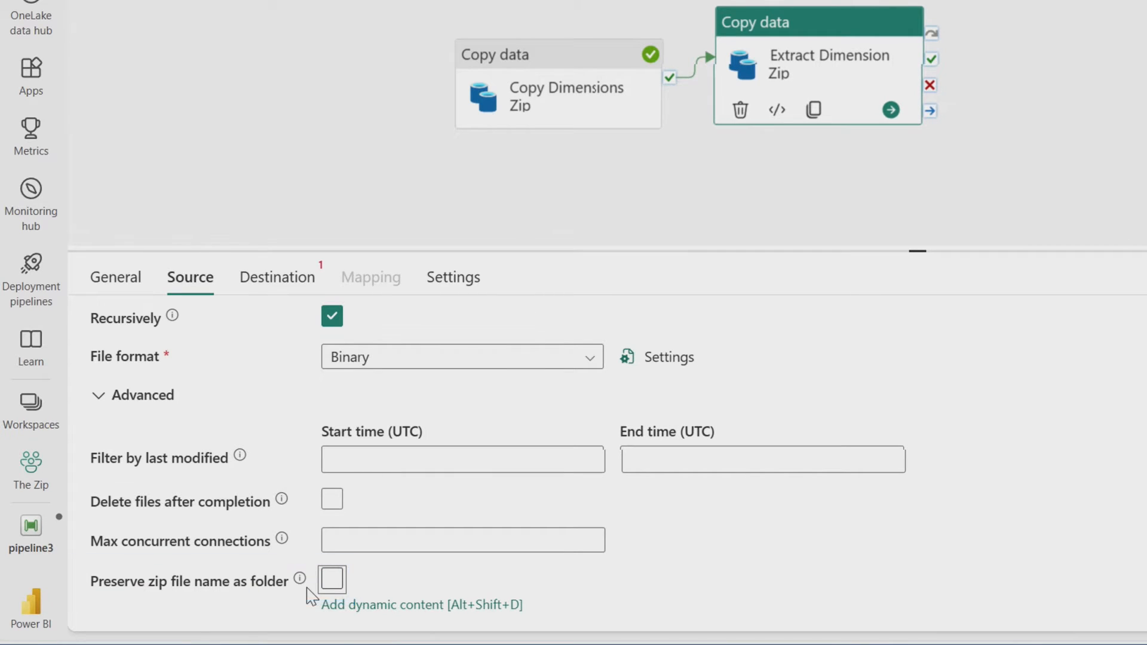
pyautogui.scroll(3, 625, 577)
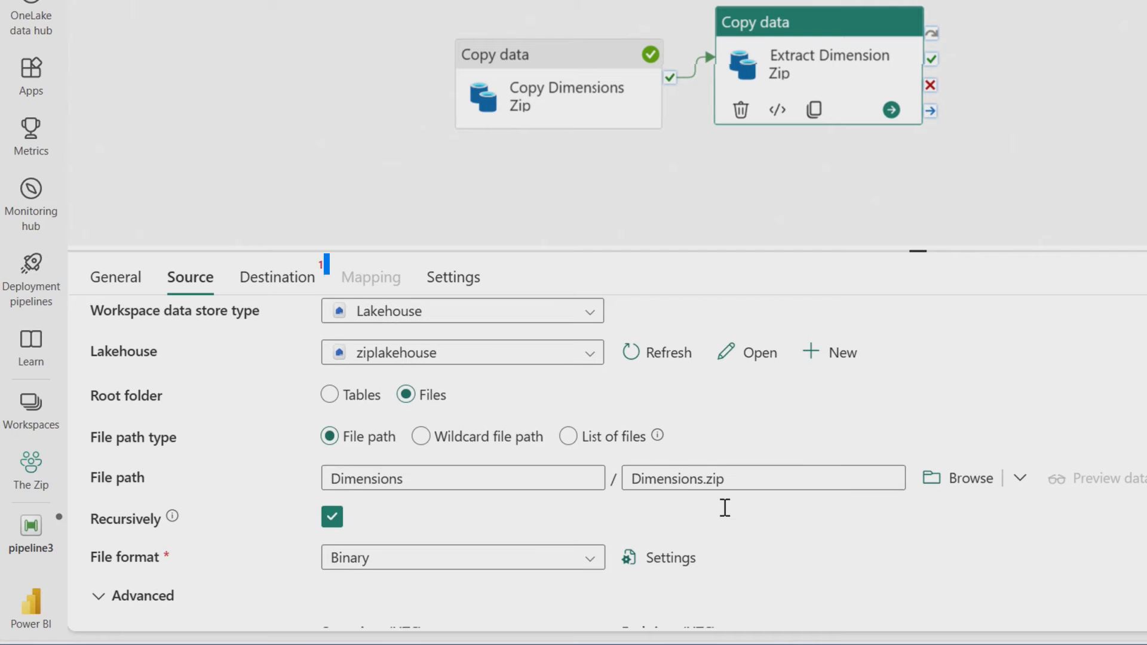
# Set the destination of Extract Dimension Zip to the Dimensions/AdventureWorks directory in the Files root folder of ziplakehouse
pyautogui.click(293, 284)
pyautogui.click(406, 376)
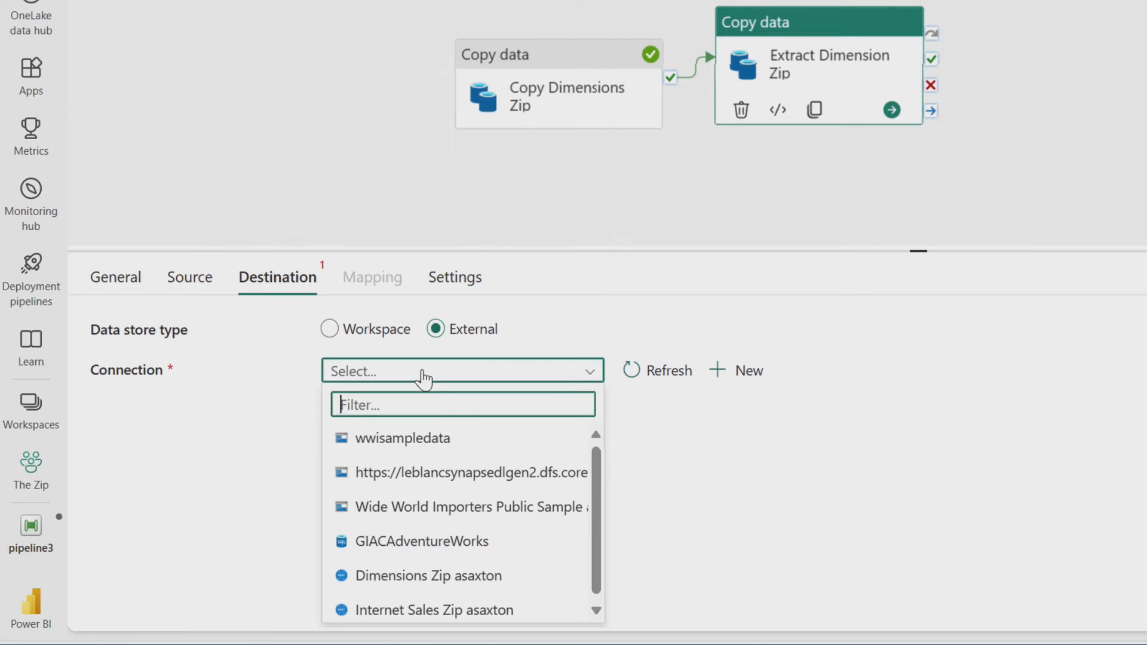
pyautogui.click(377, 330)
pyautogui.click(418, 412)
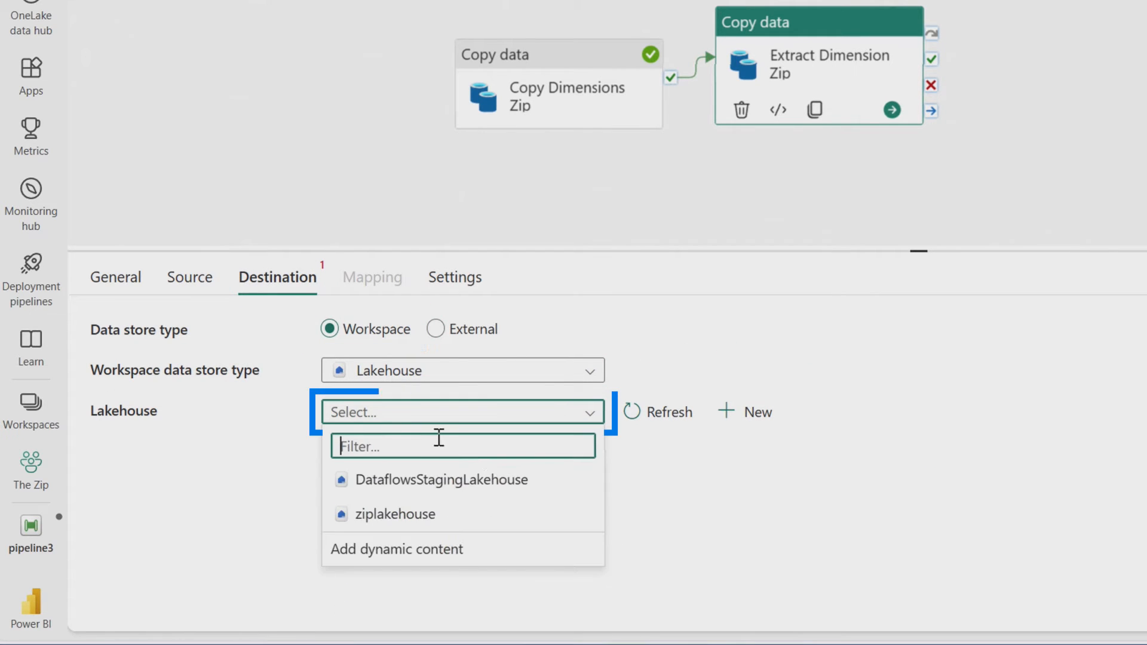
pyautogui.click(420, 515)
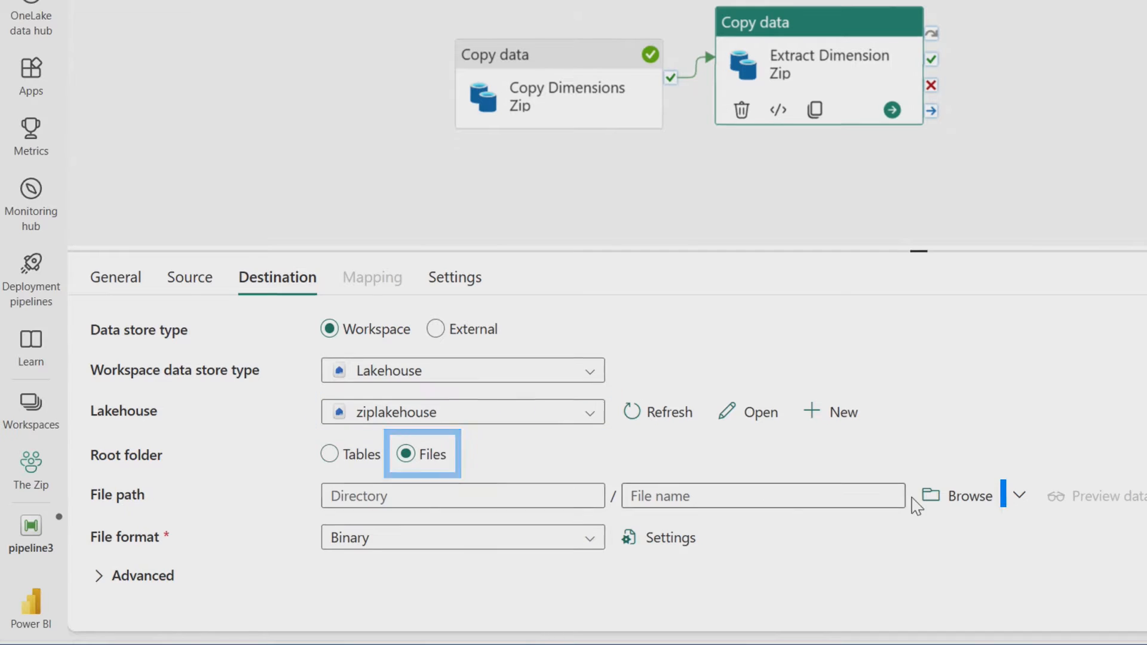
pyautogui.click(959, 496)
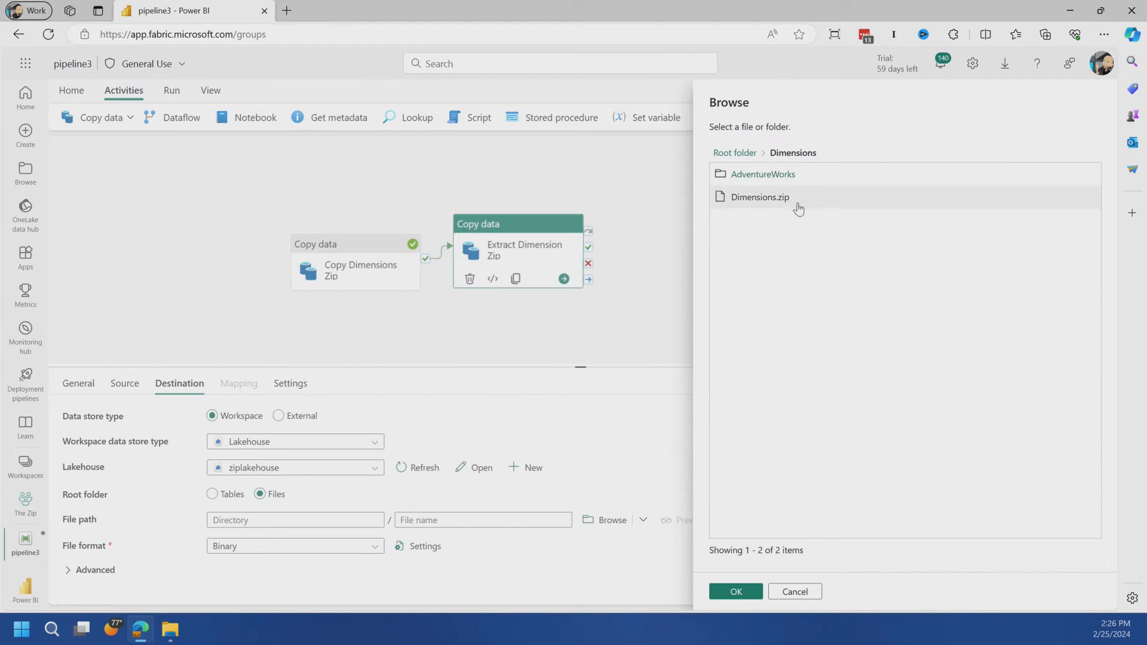
pyautogui.click(739, 591)
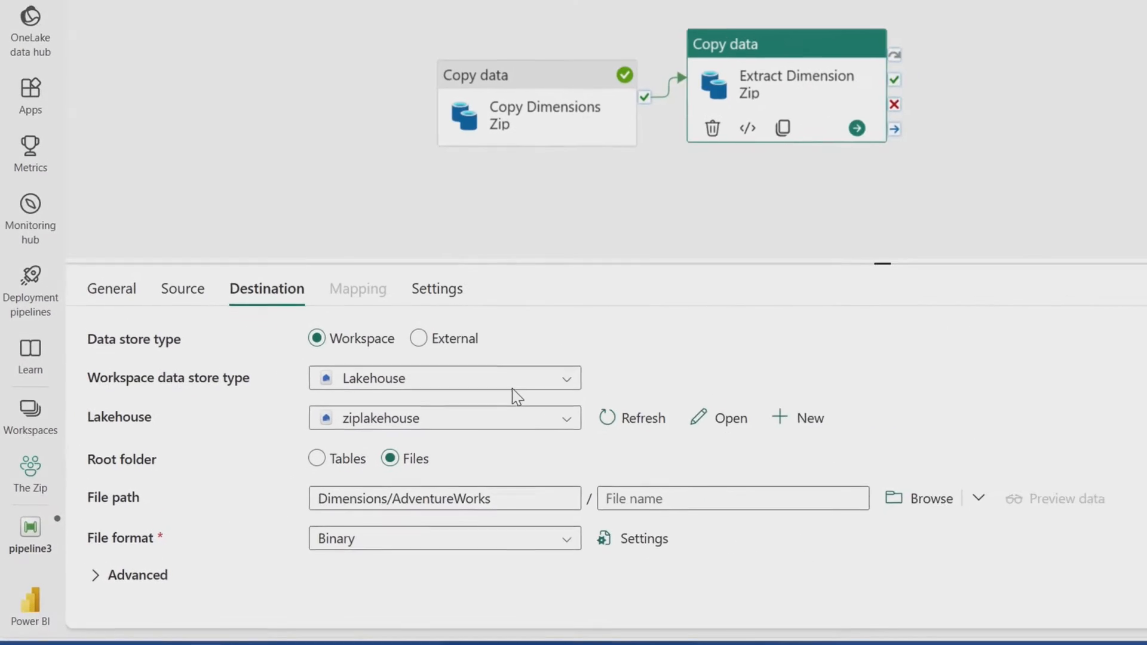
# Review the destination's file format settings, leaving the compression type unselected, and show the advanced copy behavior option
pyautogui.click(665, 551)
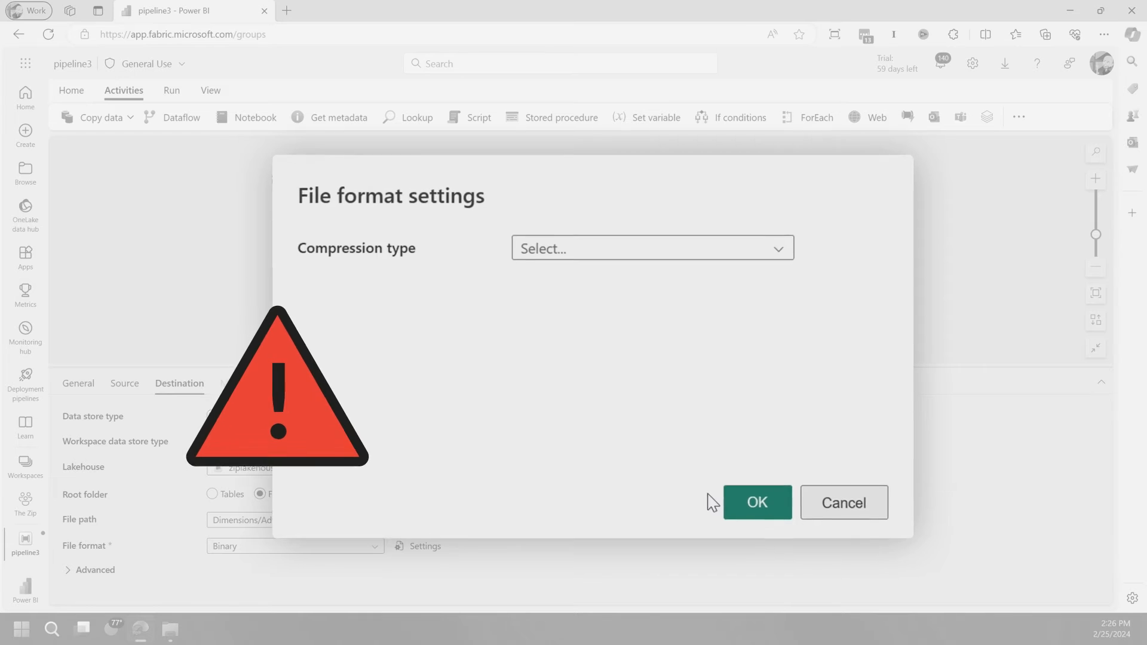
pyautogui.click(693, 480)
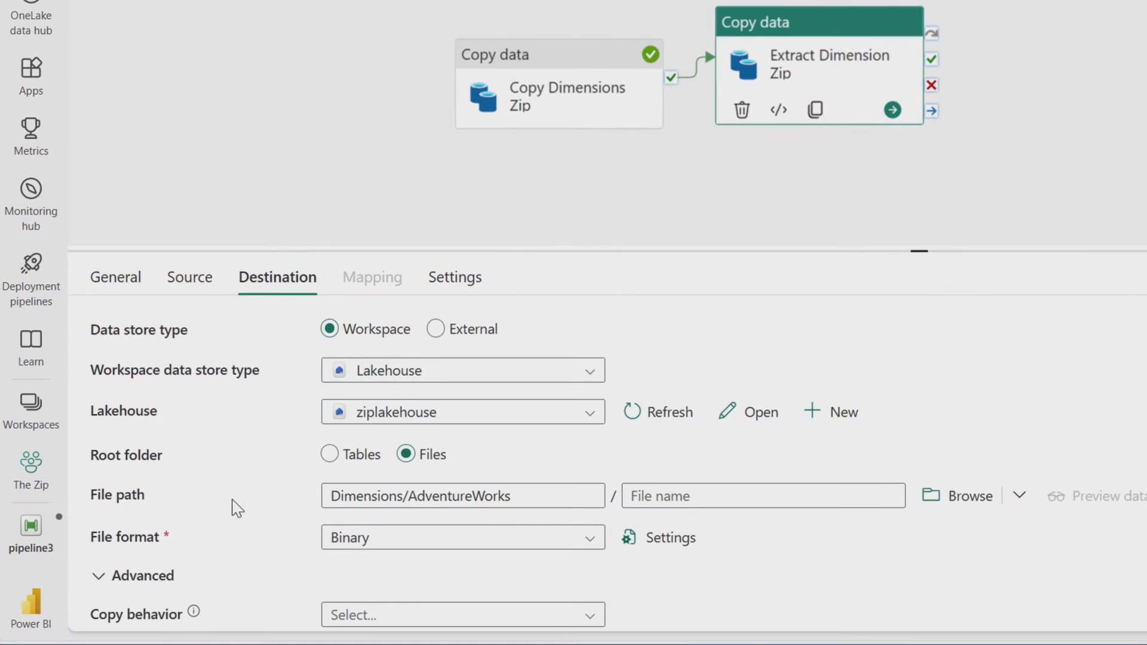
pyautogui.scroll(-3, 229, 529)
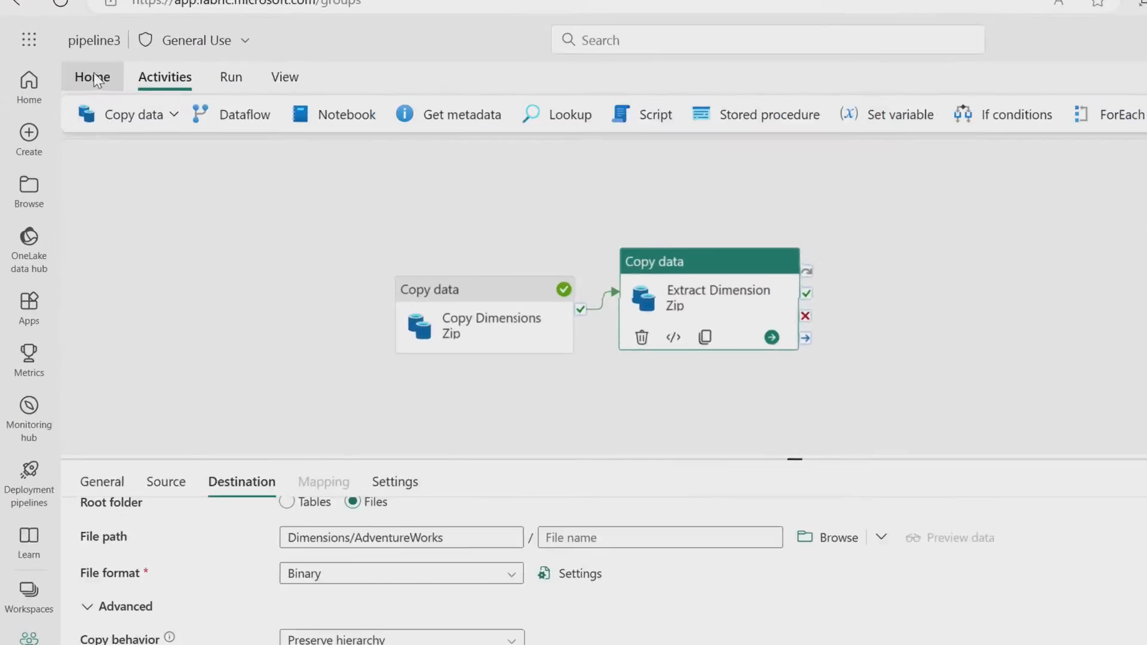
# Run the pipeline to copy the dimensions zip file and extract its contents
pyautogui.click(71, 89)
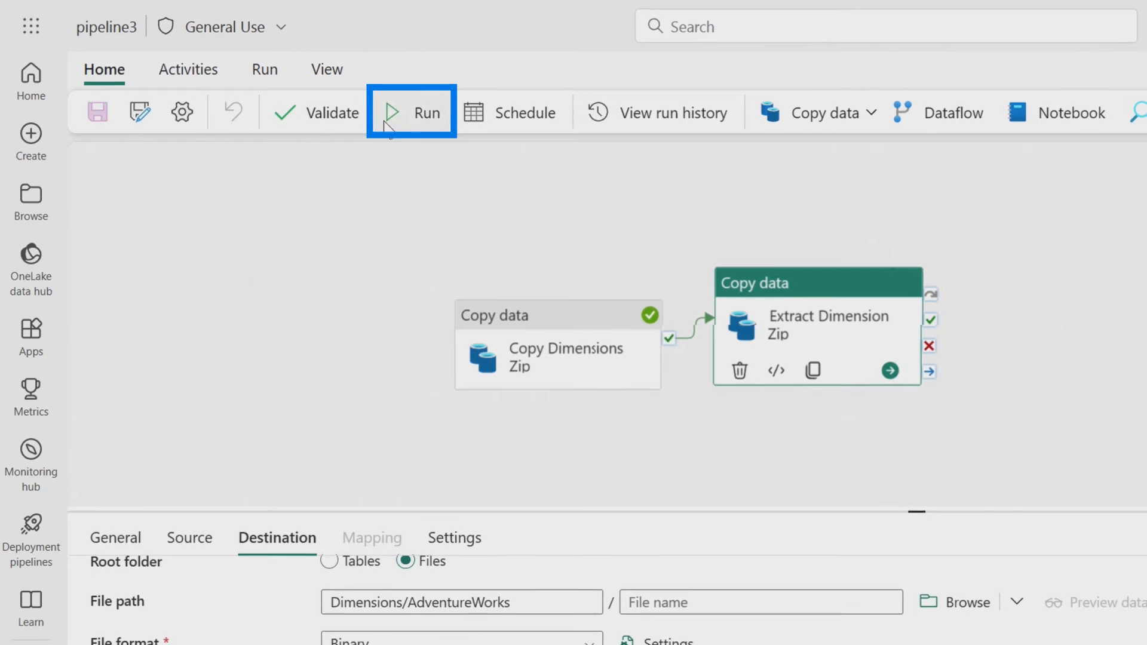
pyautogui.click(412, 113)
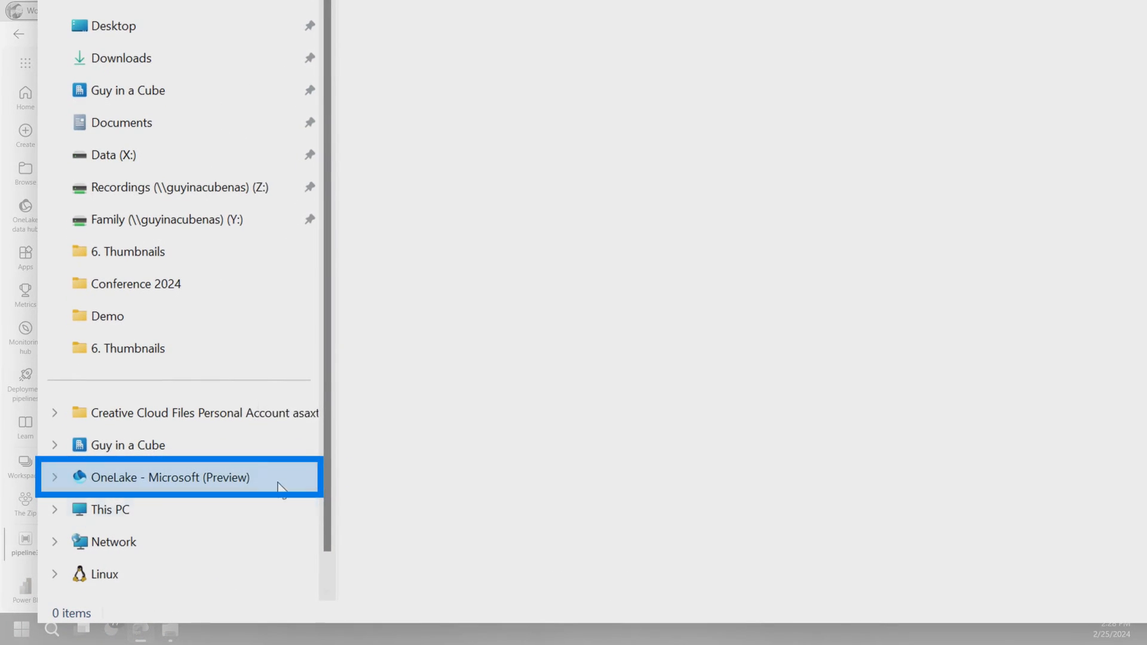
# Switch to File Explorer and sync OneLake again to refresh the lakehouse's Dimensions folder
pyautogui.rightClick(185, 499)
pyautogui.moveTo(406, 381)
pyautogui.click(693, 378)
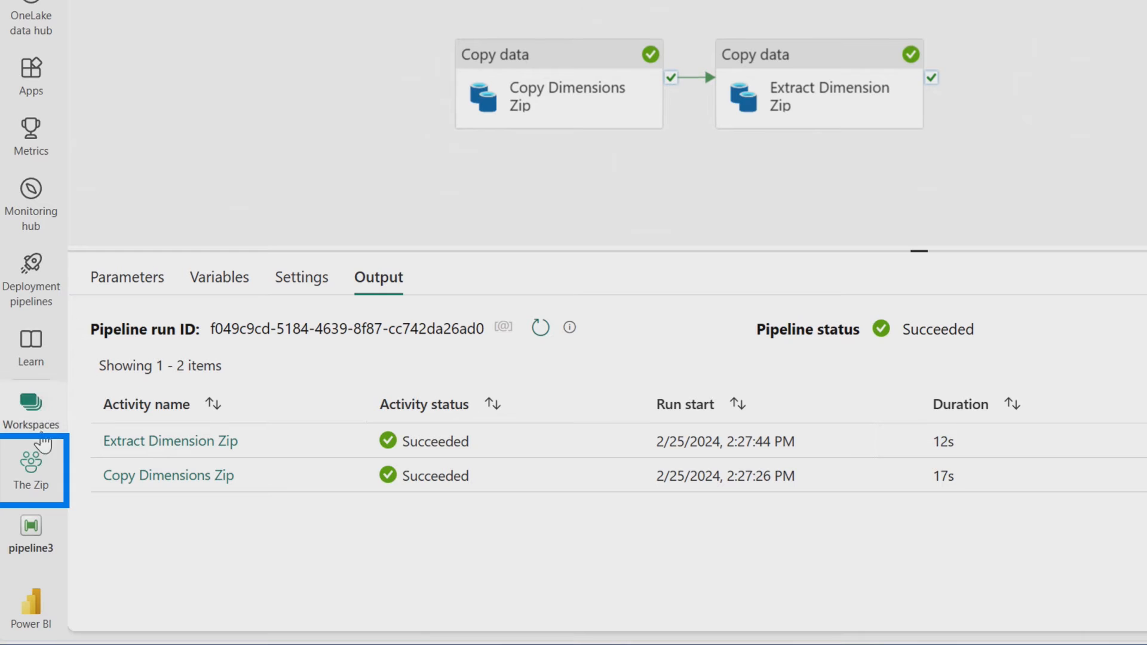
# Create a new Dataflow Gen2 in The Zip workspace in Fabric
pyautogui.click(31, 476)
pyautogui.click(172, 141)
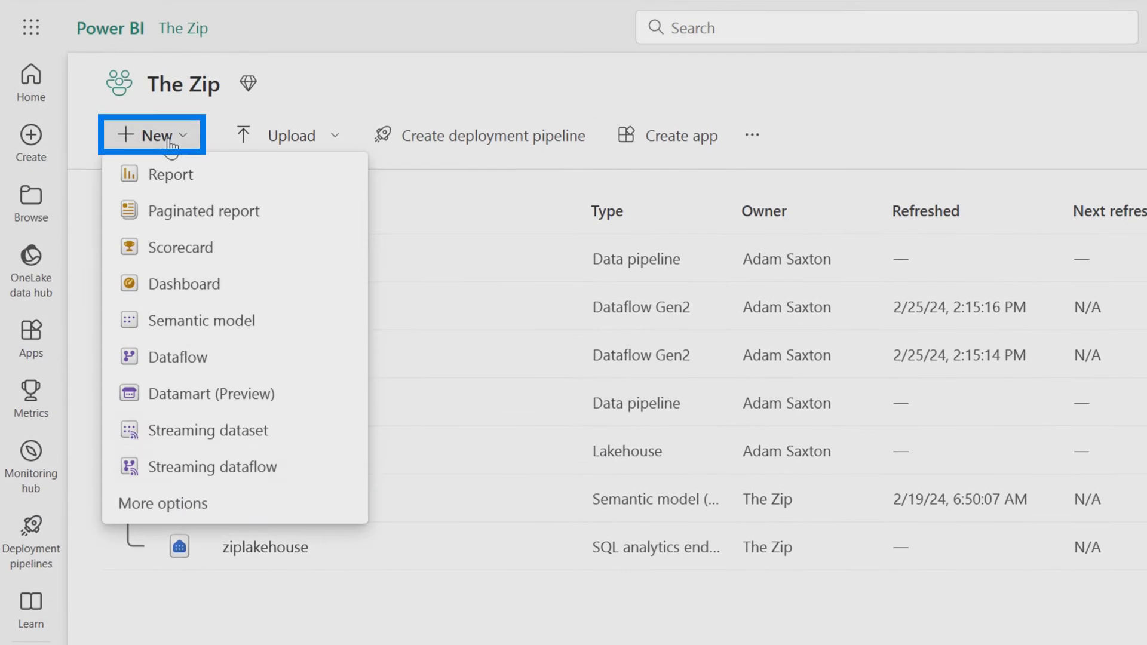
pyautogui.click(181, 500)
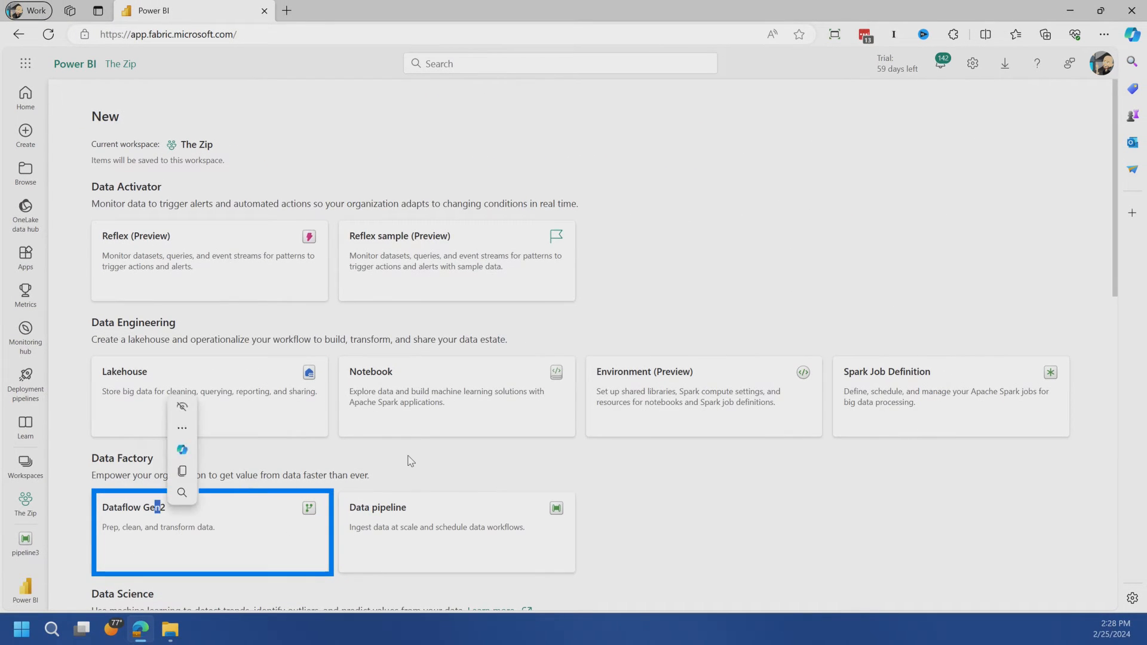
pyautogui.click(280, 532)
# Connect the dataflow to the Lakehouse source and select the AdventureWorks folder in The Zip workspace's ziplakehouse, under Files/Dimensions
pyautogui.click(72, 152)
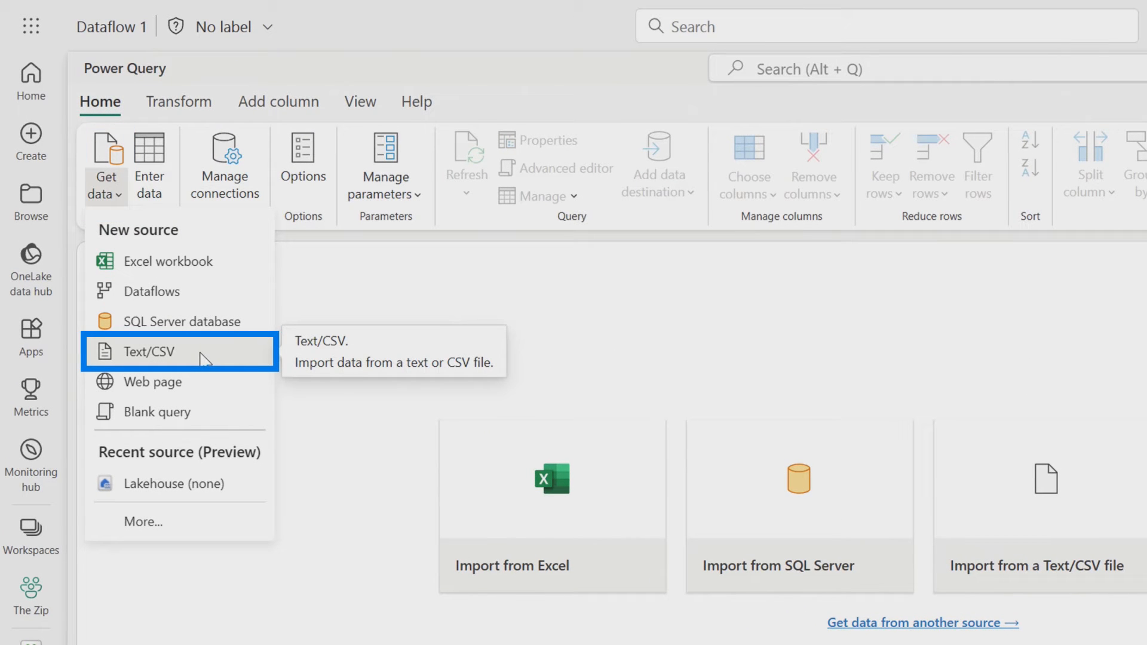
pyautogui.click(162, 490)
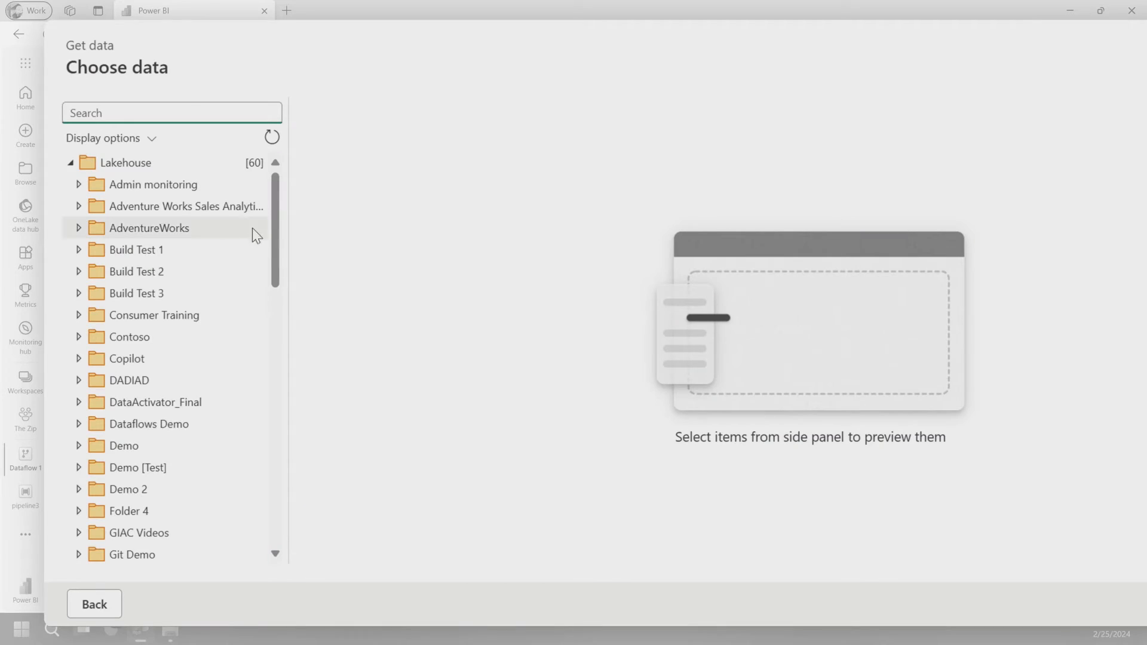
pyautogui.scroll(-15, 182, 281)
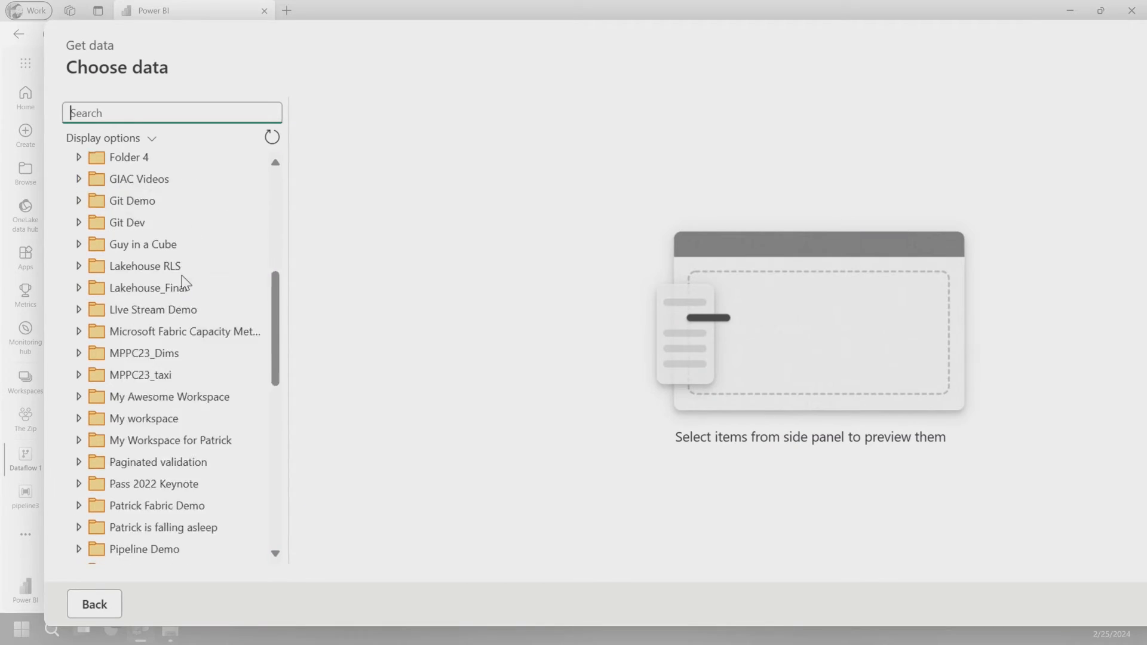
pyautogui.click(80, 422)
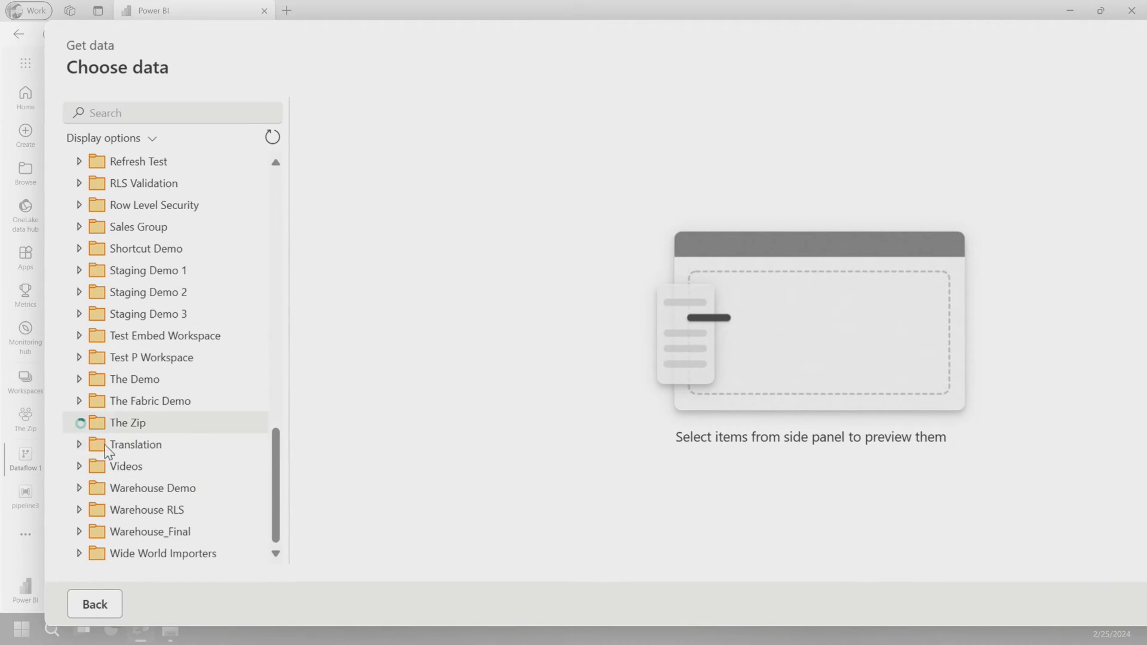
pyautogui.click(90, 467)
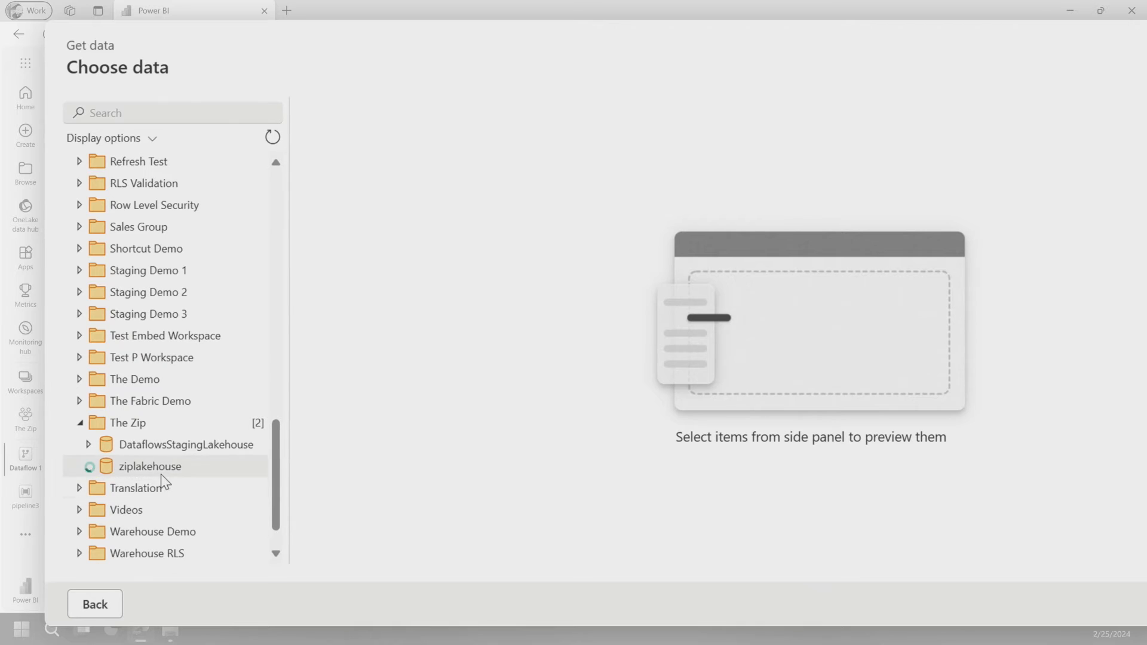
pyautogui.scroll(-5, 205, 463)
pyautogui.click(98, 363)
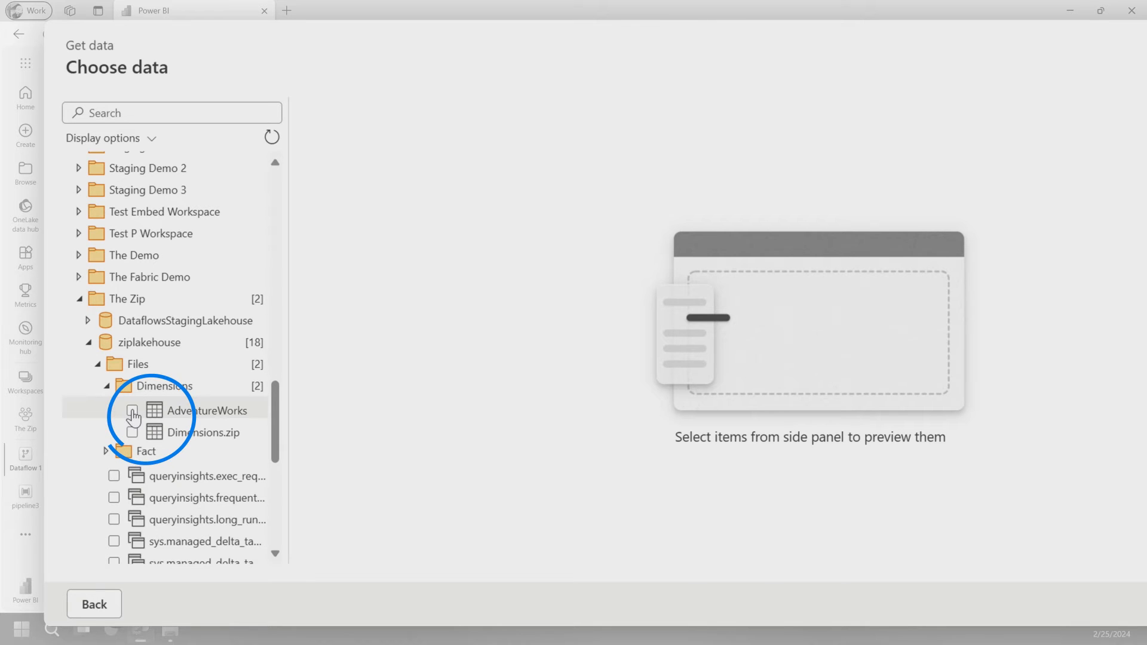
pyautogui.click(132, 411)
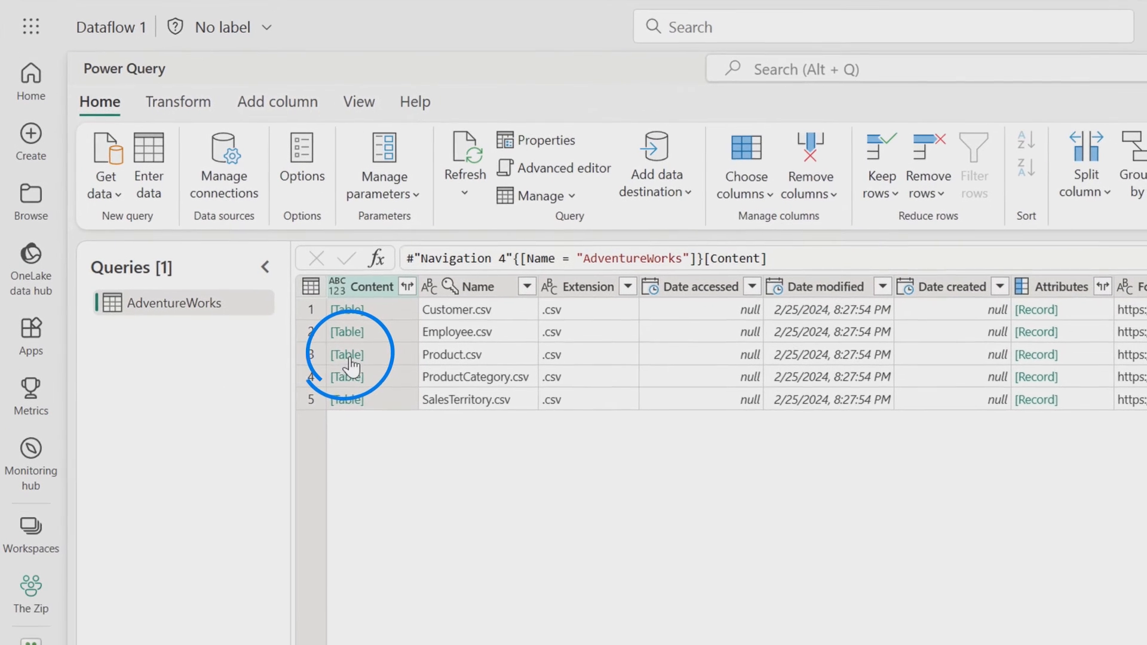
# Load the contents of Product.csv as a query named Product and disable staging for it
pyautogui.click(225, 270)
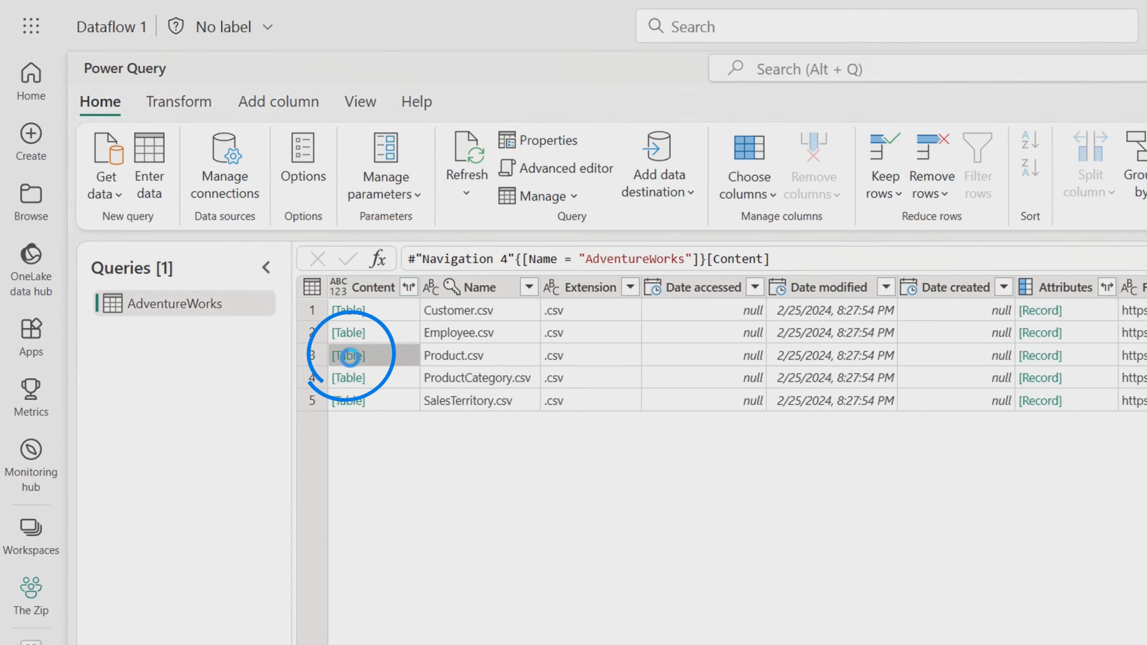
pyautogui.doubleClick(199, 302)
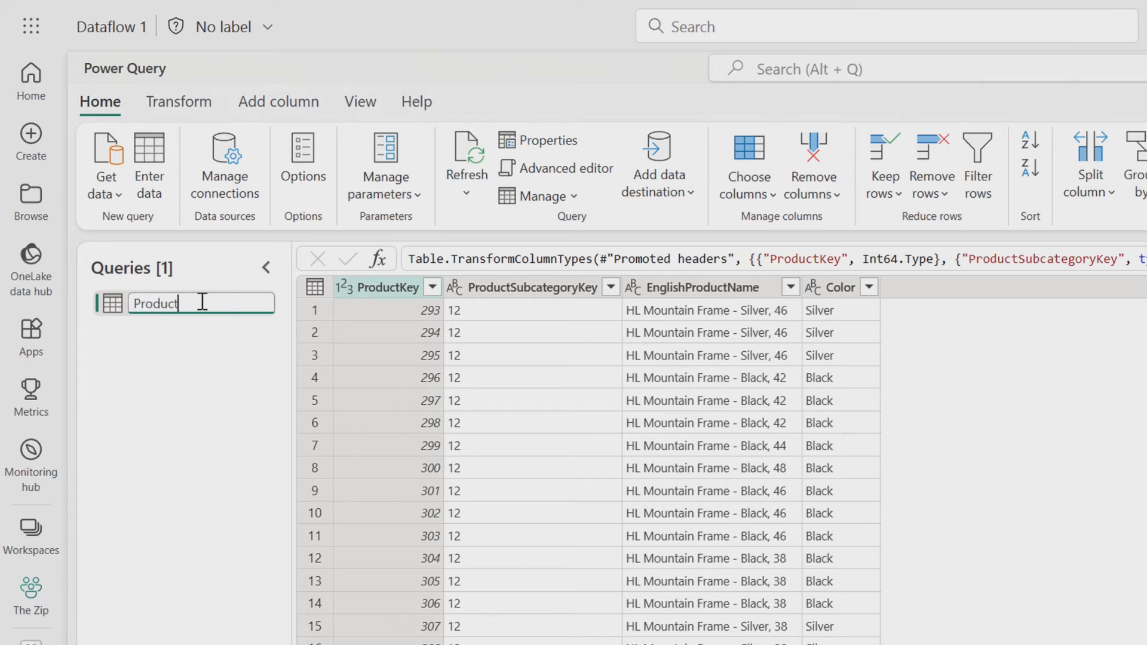
pyautogui.rightClick(181, 311)
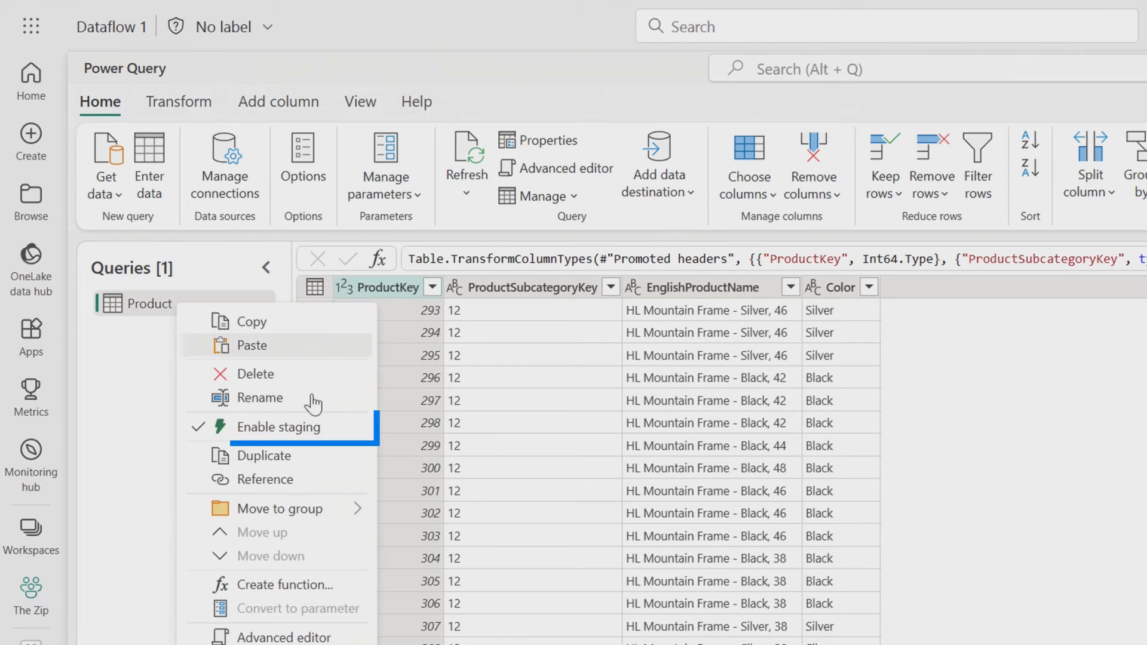
pyautogui.click(297, 429)
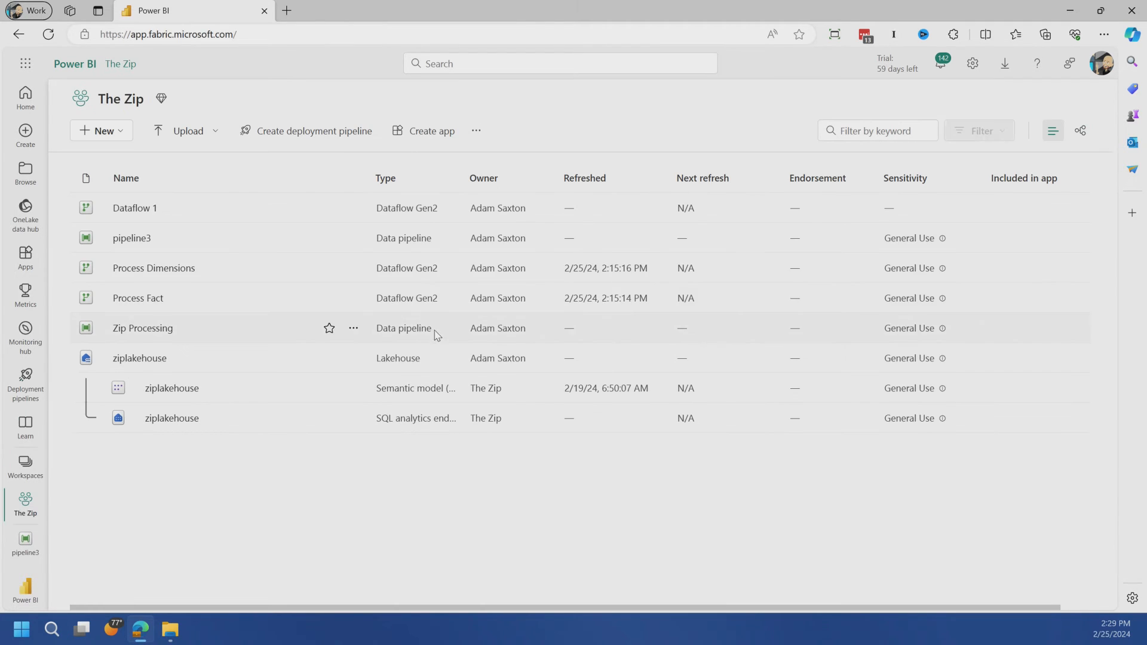
# Open the Process Dimensions dataflow, check the Customers query's Lakehouse data destination, and publish the dataflow
pyautogui.click(165, 272)
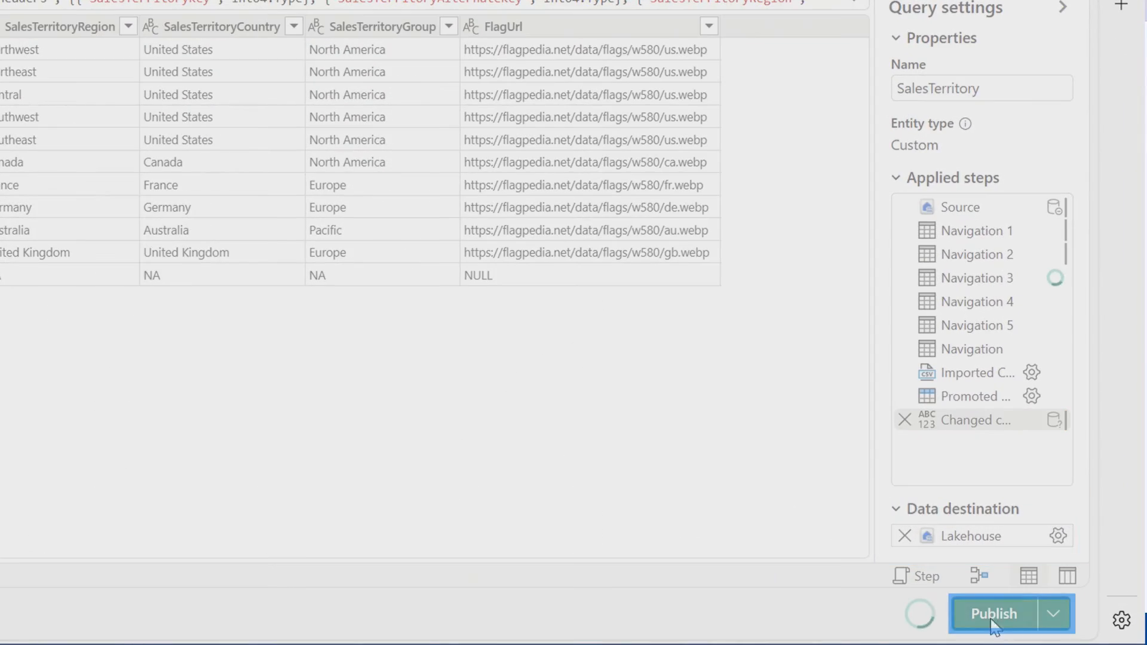
pyautogui.click(1050, 594)
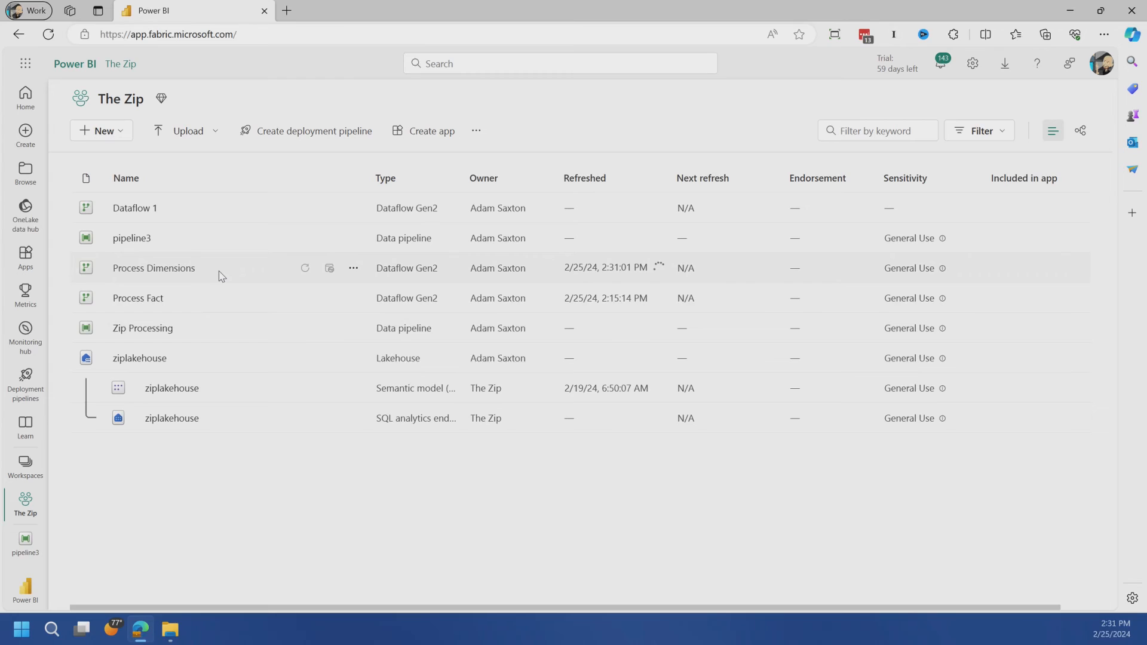
# Review the Zip Processing pipeline's activities and run output, and open ziplakehouse from The Zip workspace to examine its tables
pyautogui.click(136, 330)
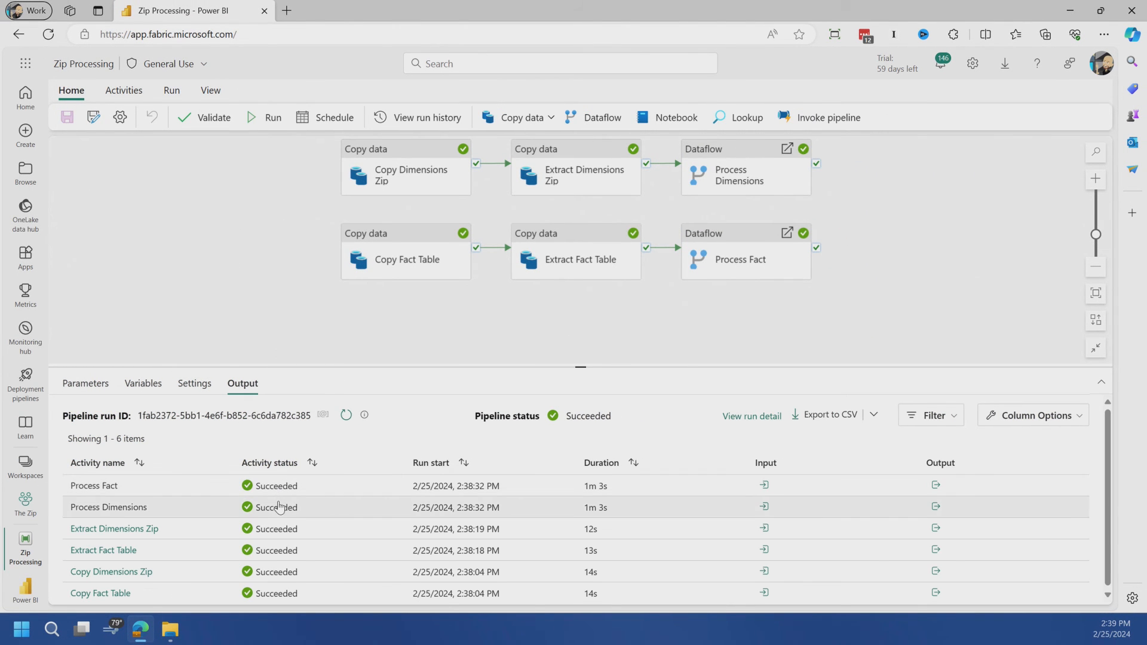
pyautogui.click(27, 505)
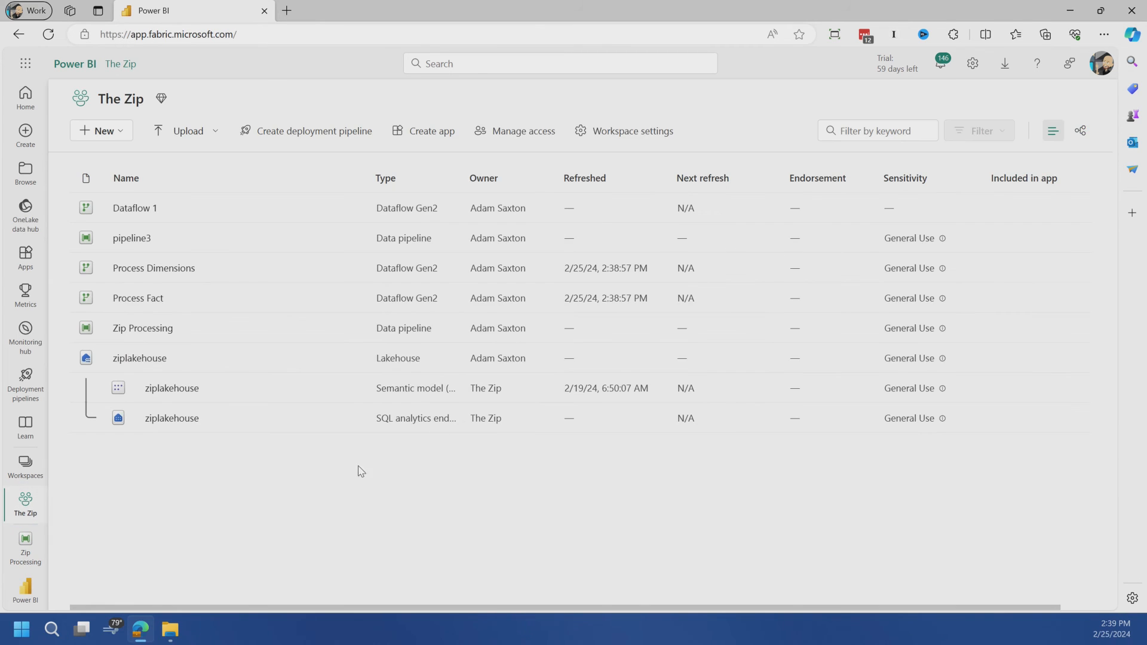
pyautogui.click(139, 359)
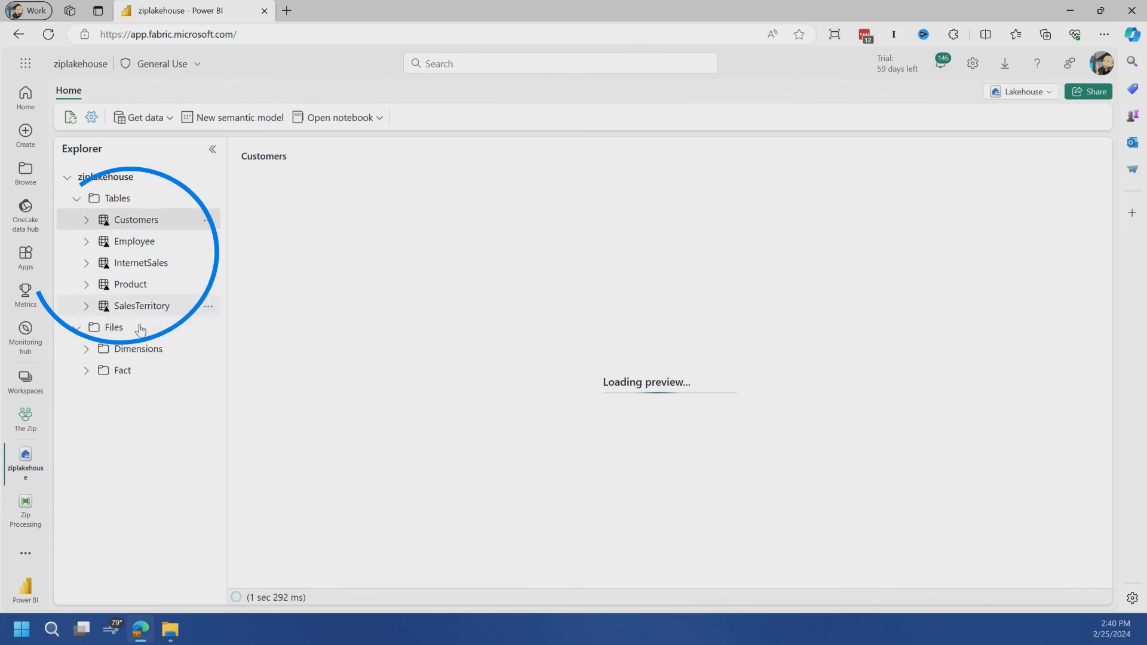